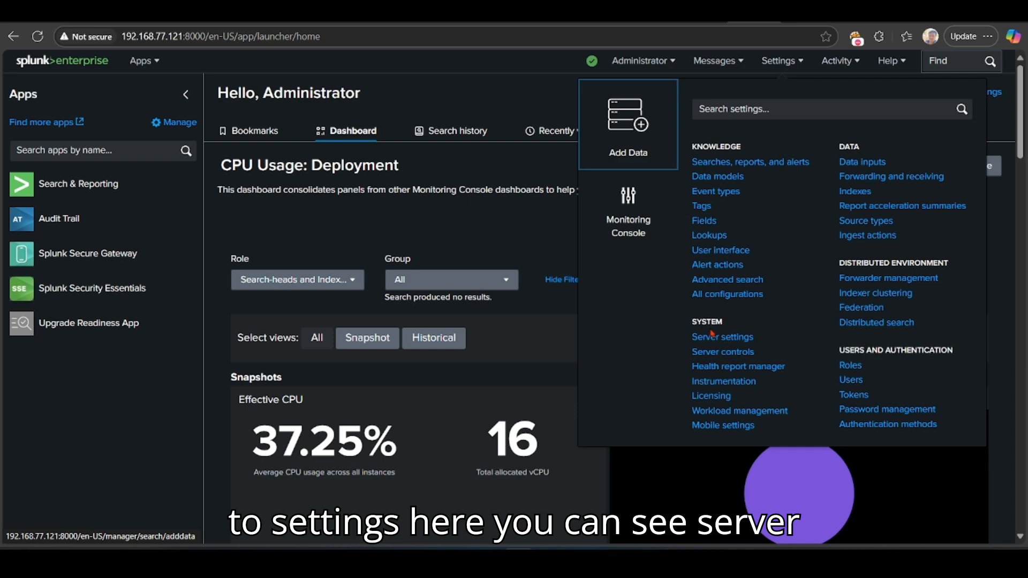
# Step: Go to Server settings and open the Email settings page
pyautogui.click(720, 339)
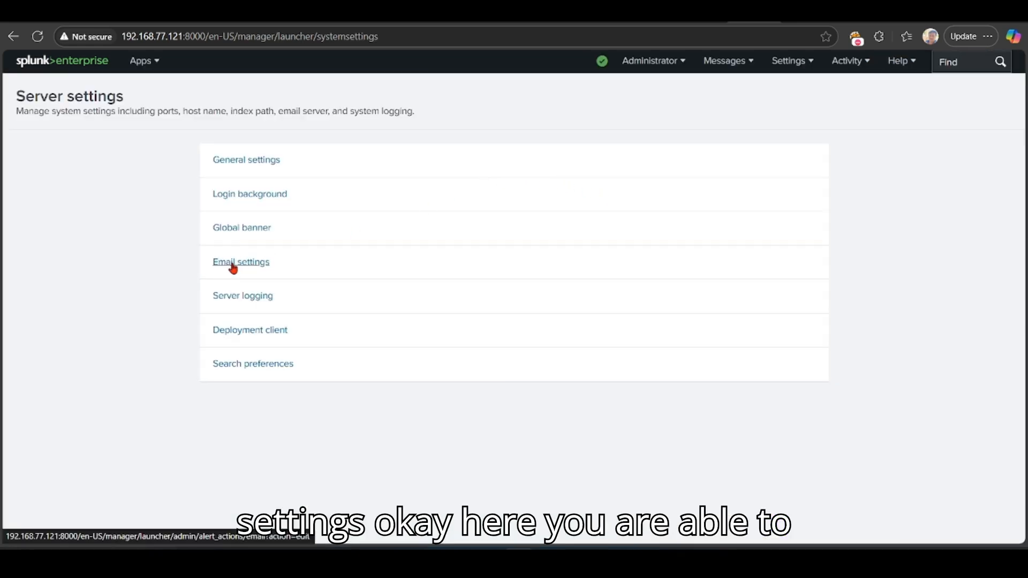
pyautogui.click(244, 262)
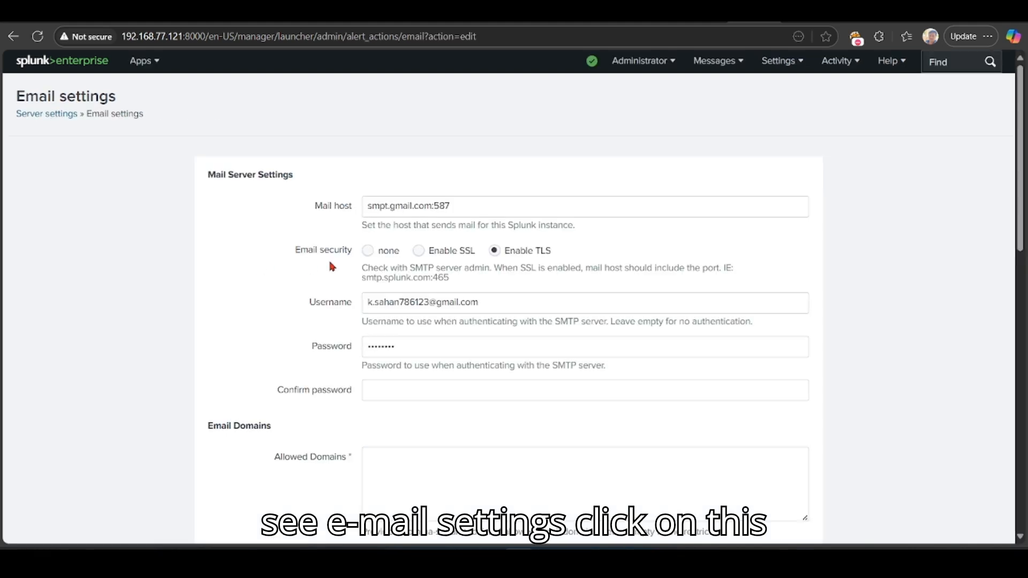
pyautogui.moveTo(489, 203); pyautogui.dragTo(333, 205)
pyautogui.click(281, 230)
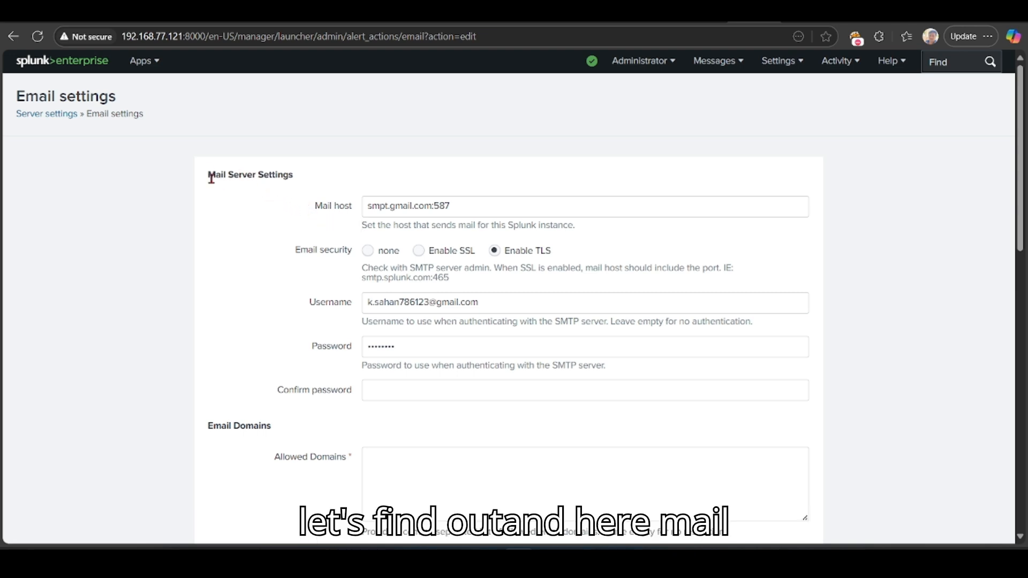
pyautogui.moveTo(207, 174); pyautogui.dragTo(293, 177)
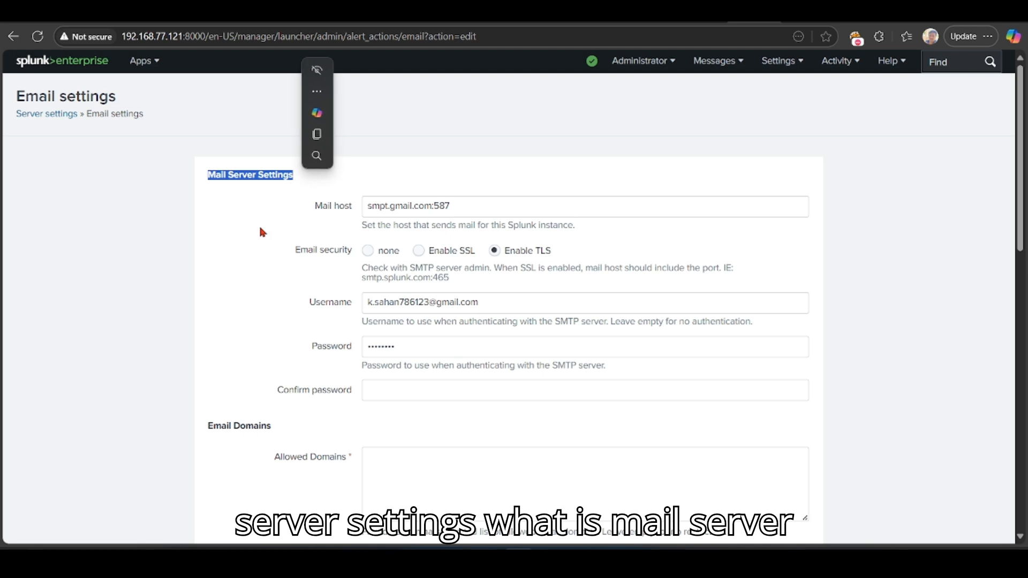
pyautogui.click(263, 232)
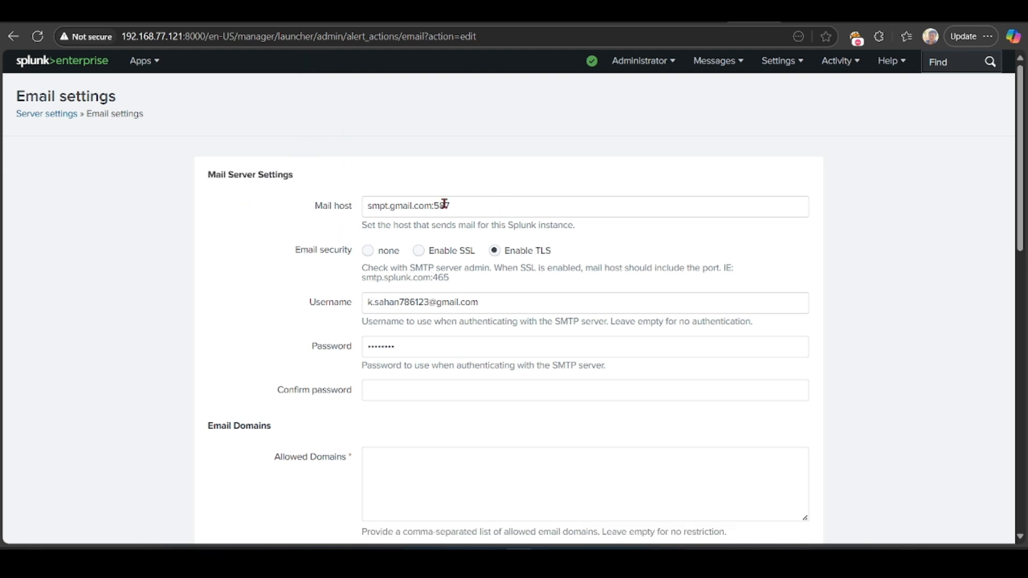
pyautogui.moveTo(391, 206); pyautogui.dragTo(431, 221)
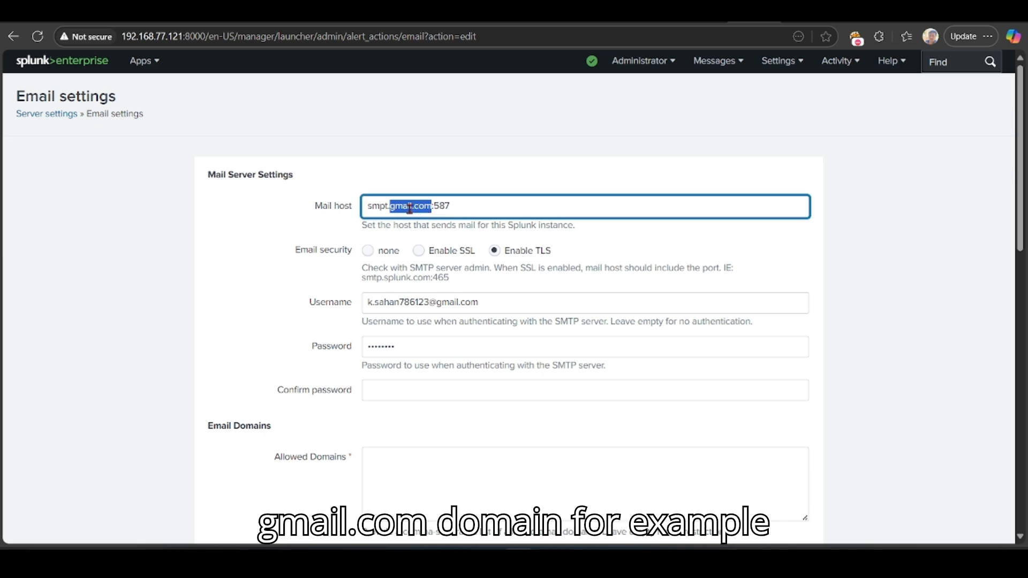
pyautogui.moveTo(499, 301); pyautogui.dragTo(361, 302)
pyautogui.click(389, 302)
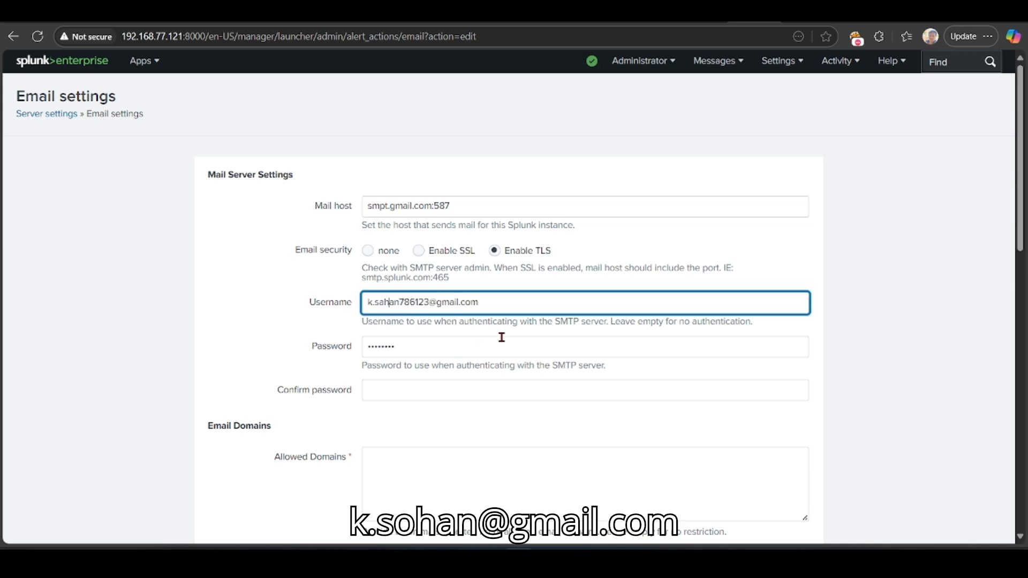
pyautogui.moveTo(482, 301); pyautogui.dragTo(437, 302)
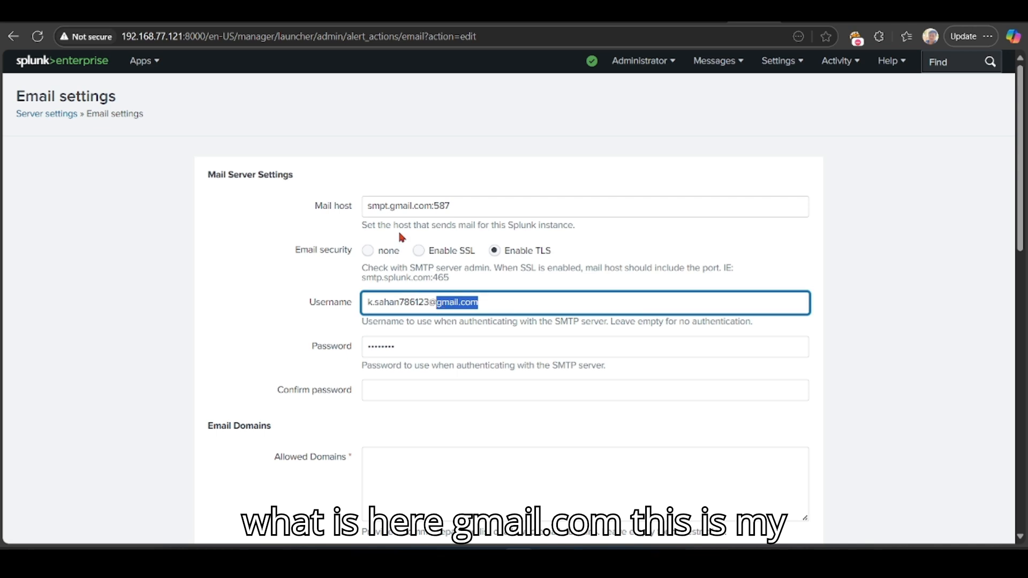
pyautogui.moveTo(389, 206); pyautogui.dragTo(432, 206)
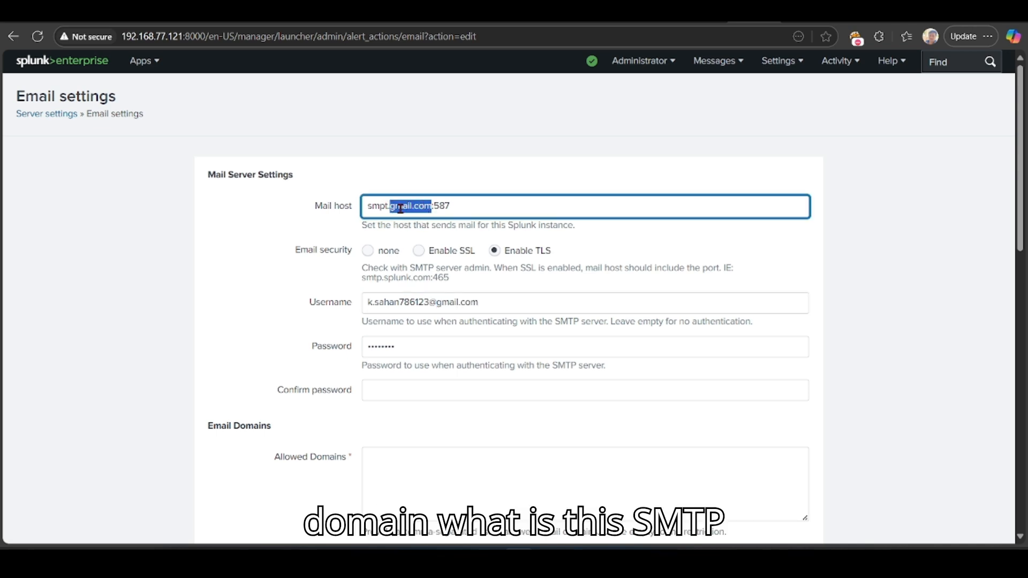
pyautogui.moveTo(368, 207); pyautogui.dragTo(392, 207)
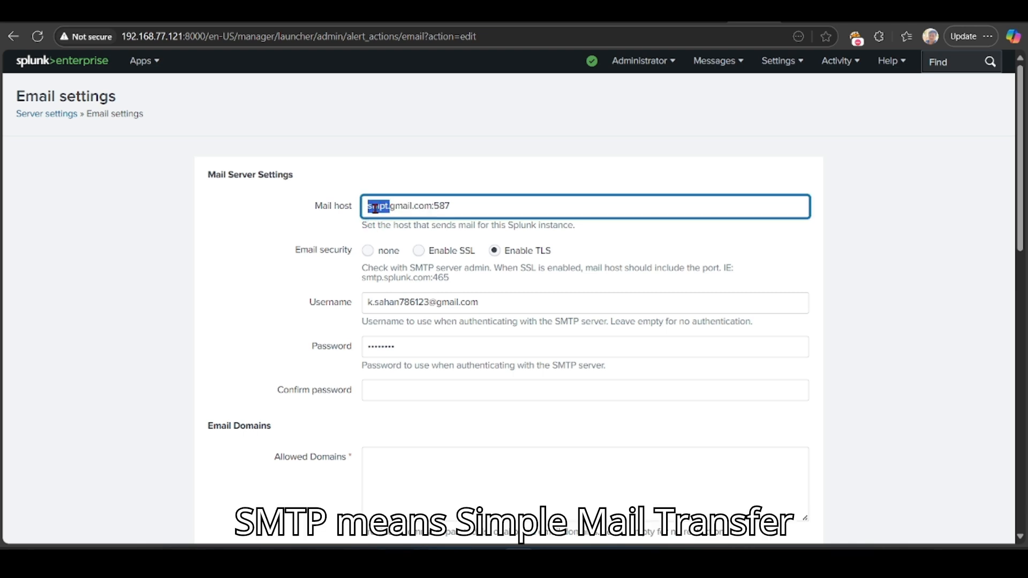
pyautogui.click(381, 210)
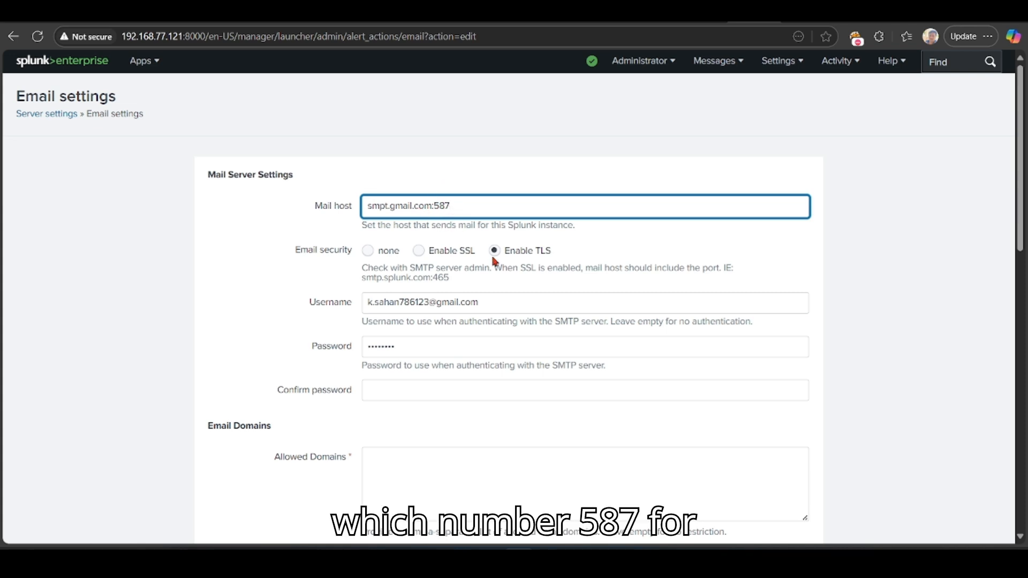
pyautogui.click(538, 252)
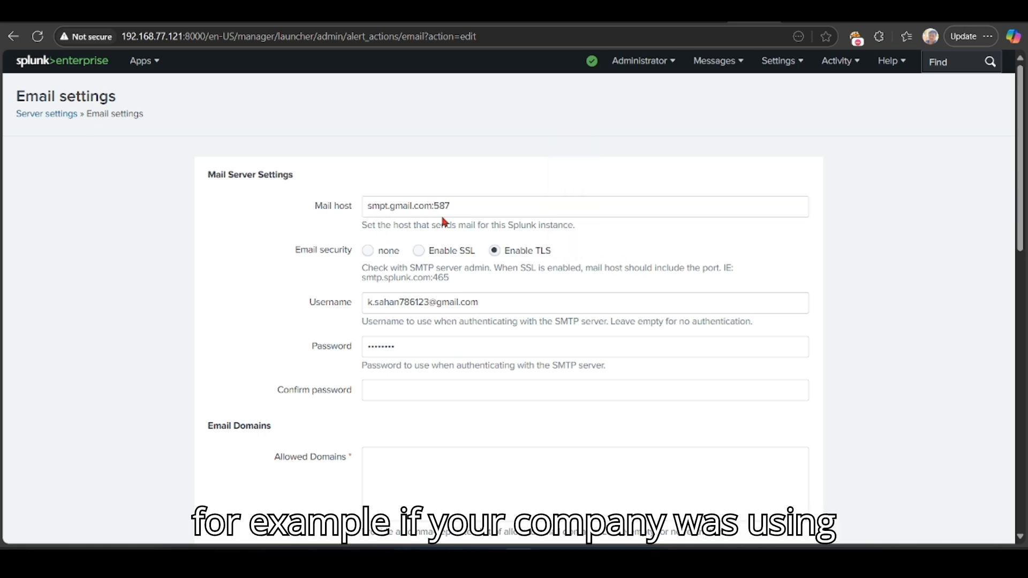
pyautogui.moveTo(454, 207); pyautogui.dragTo(391, 208)
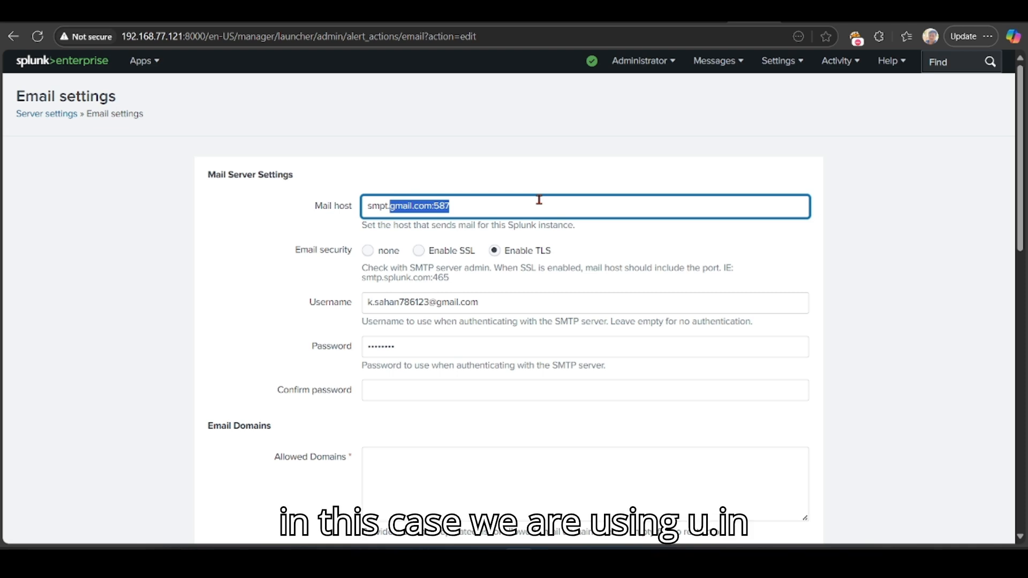
# Step: Change the Mail host to smpt.you.in:587 with Enable TLS as email security
pyautogui.write('you.in:')
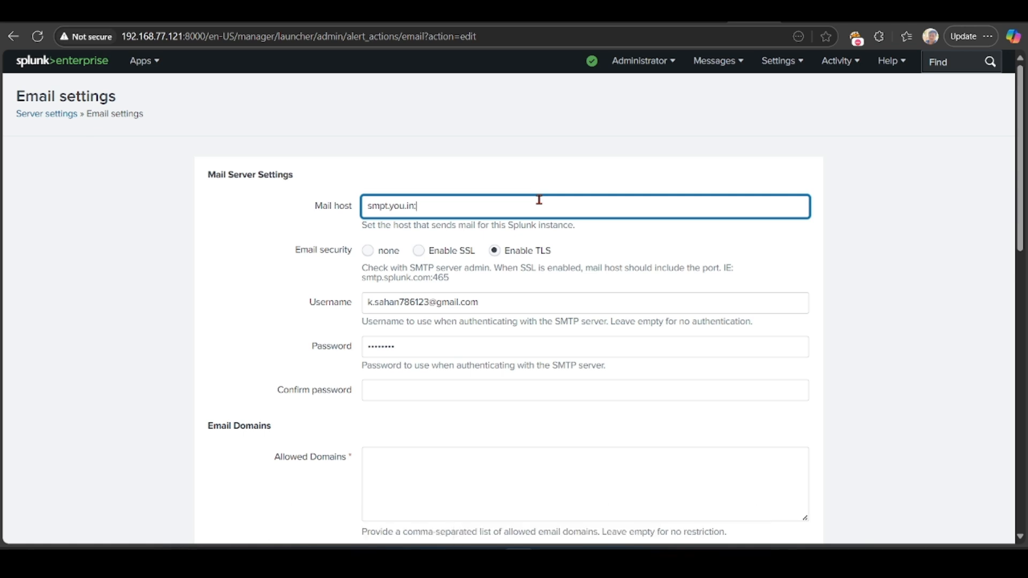
pyautogui.write('587')
pyautogui.click(429, 252)
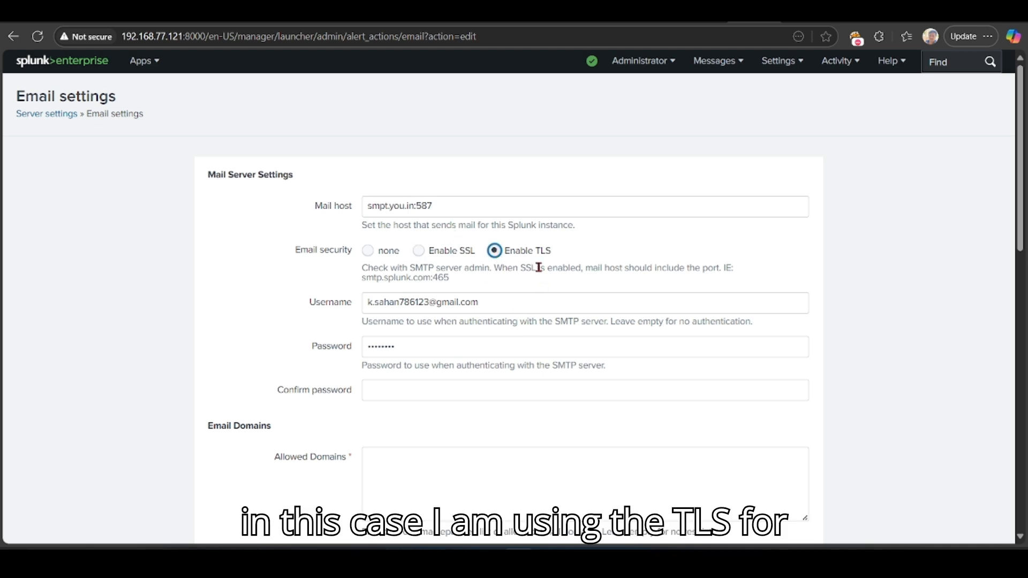
pyautogui.moveTo(289, 250); pyautogui.dragTo(351, 250)
pyautogui.doubleClick(457, 302)
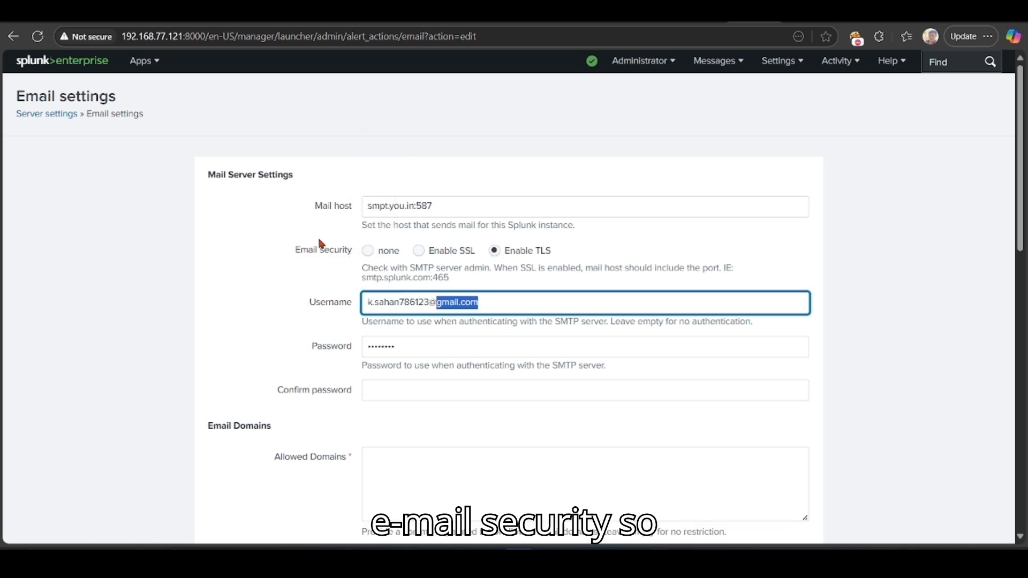
pyautogui.click(397, 223)
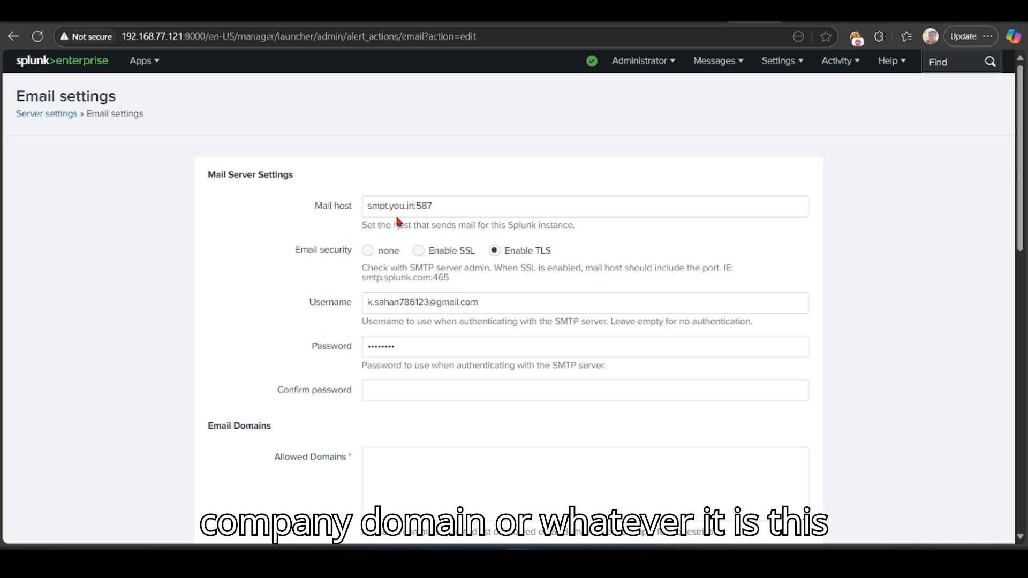
pyautogui.moveTo(389, 206); pyautogui.dragTo(406, 207)
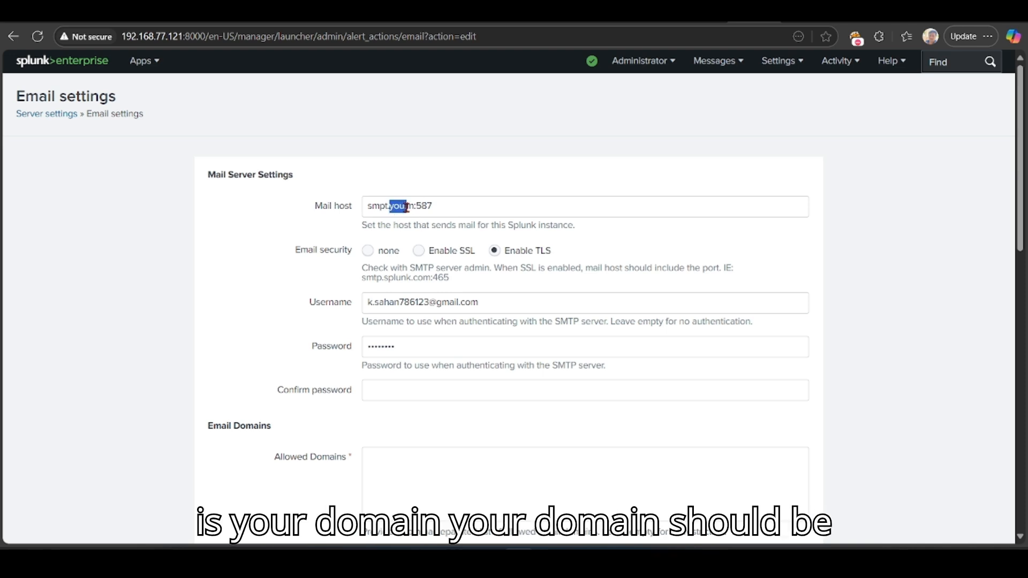
pyautogui.hotkey('shift', 'Right')
pyautogui.hotkey('shift', 'Right')
pyautogui.hotkey('shift', 'Right')
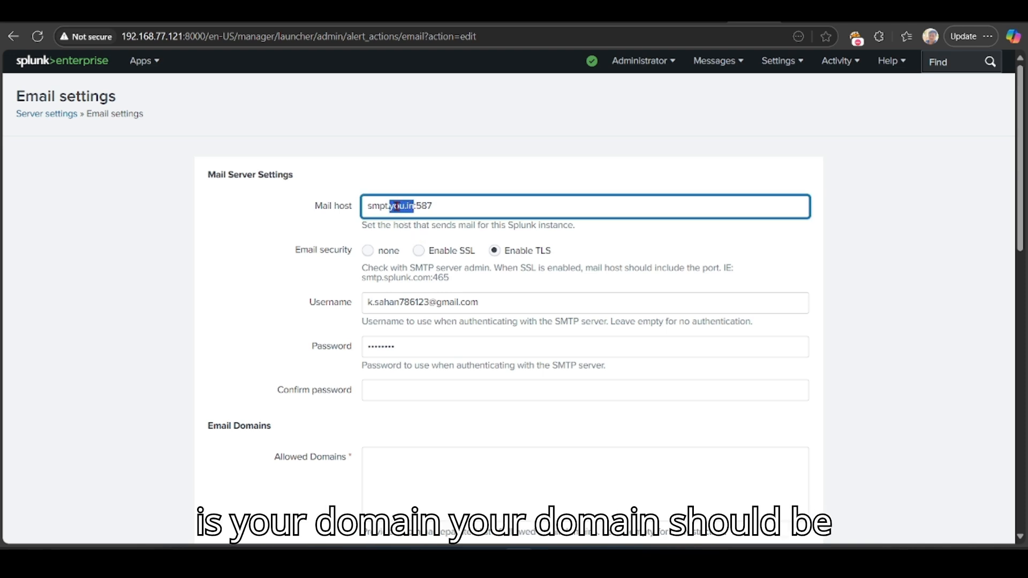
pyautogui.moveTo(367, 207); pyautogui.dragTo(379, 209)
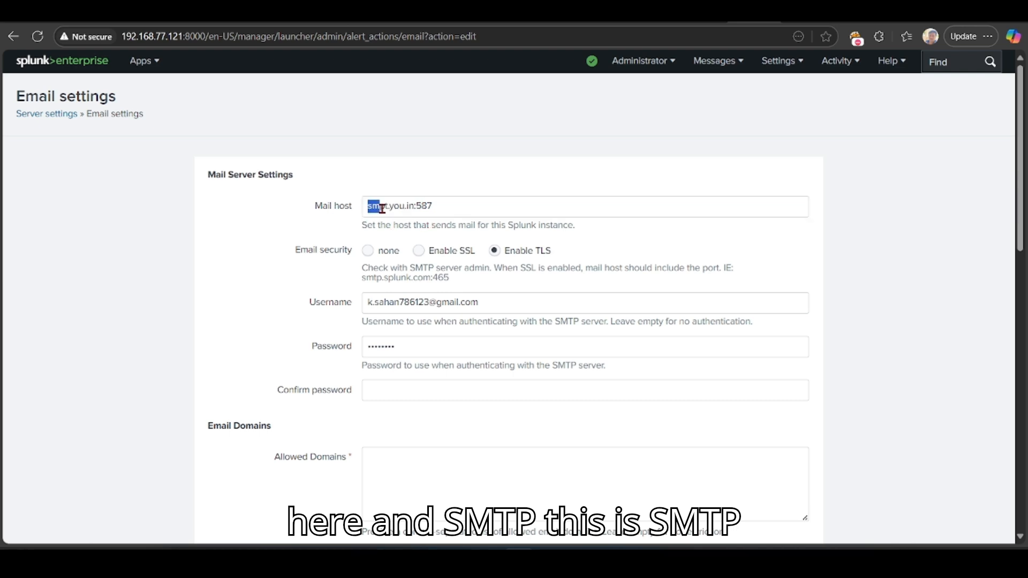
pyautogui.click(385, 216)
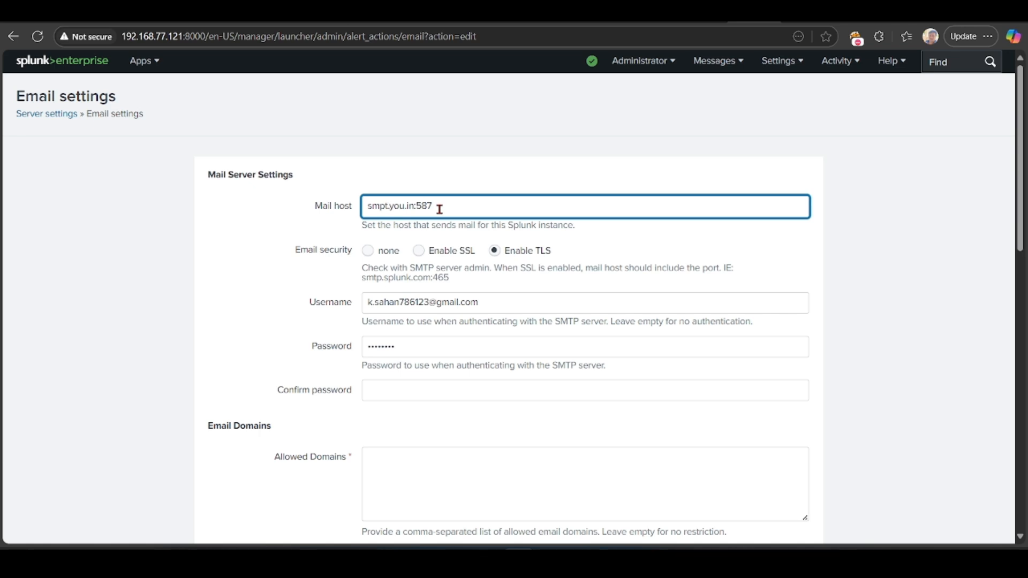
pyautogui.moveTo(367, 207); pyautogui.dragTo(389, 207)
pyautogui.click(464, 207)
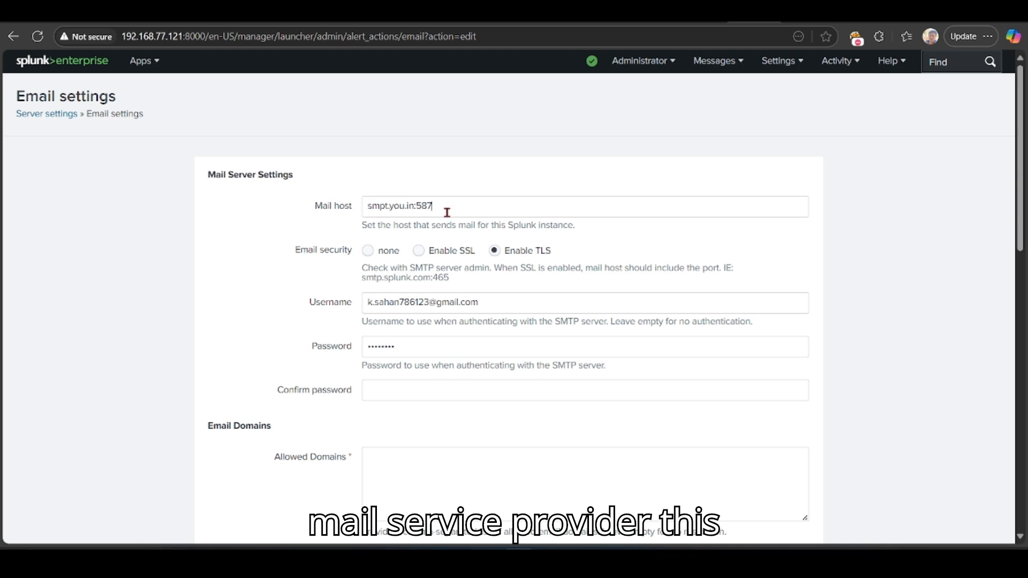
pyautogui.doubleClick(447, 211)
pyautogui.click(478, 195)
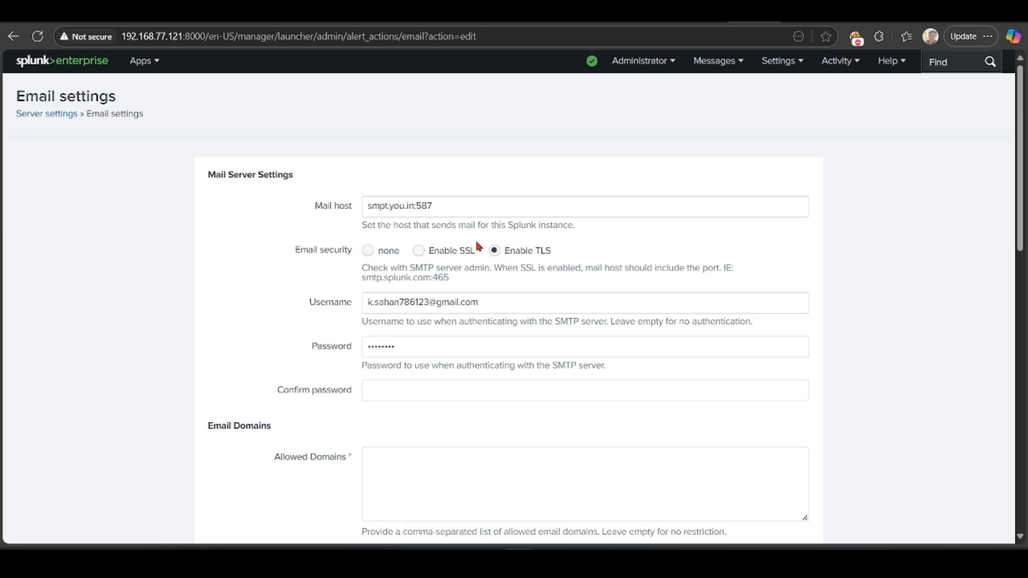
# Step: Switch email security to SSL and back to Enable TLS for host smpt.you.in:587
pyautogui.click(421, 255)
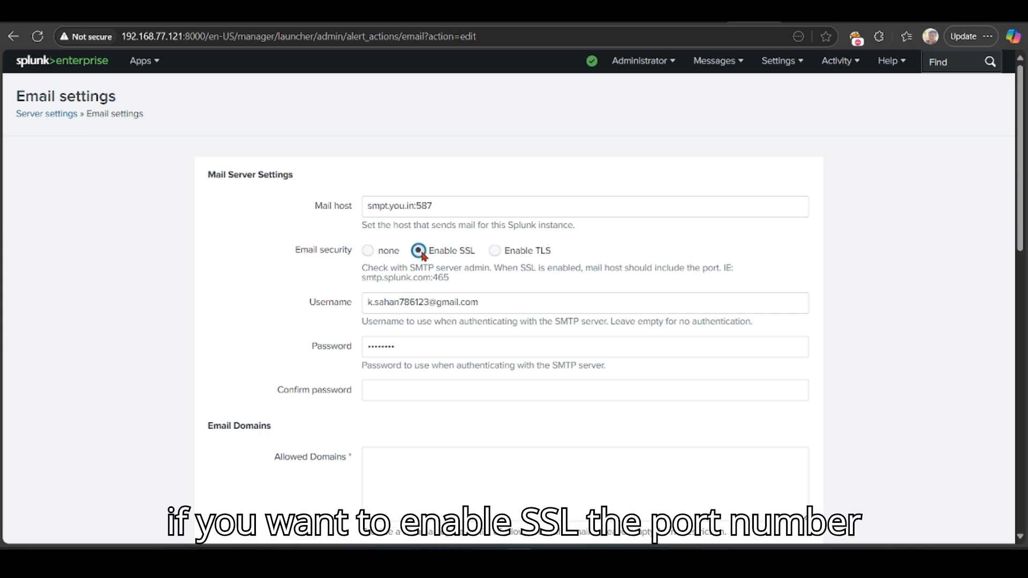
pyautogui.click(433, 207)
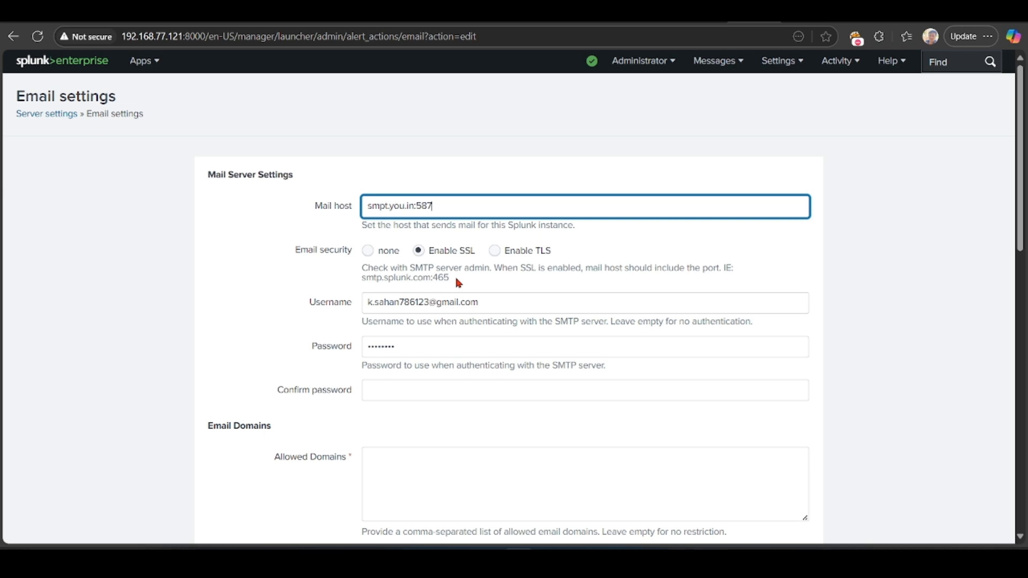
pyautogui.click(496, 252)
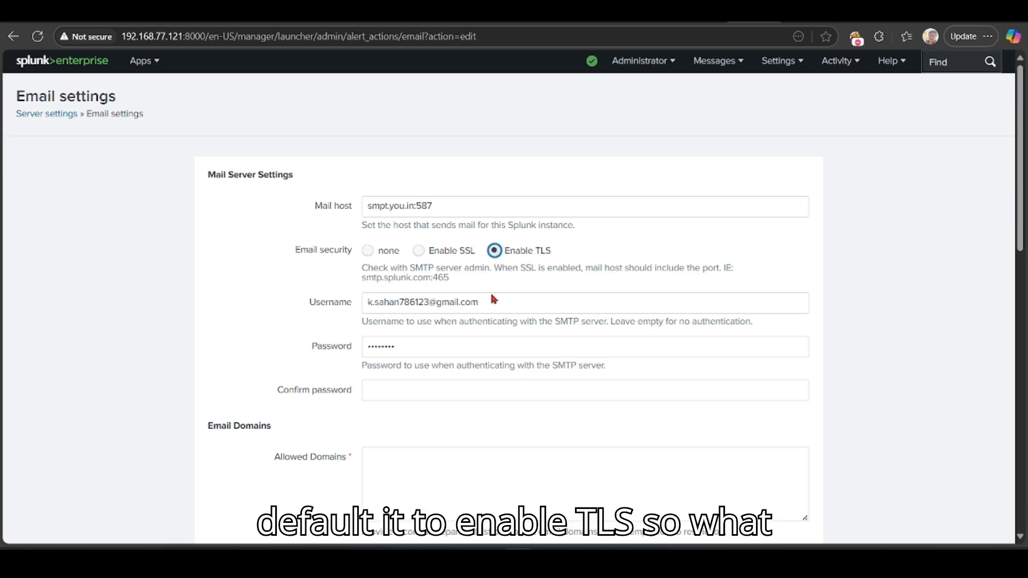
# Step: Erase the existing value from the SMTP Username field
pyautogui.scroll(-7, 490, 322)
pyautogui.scroll(4, 516, 107)
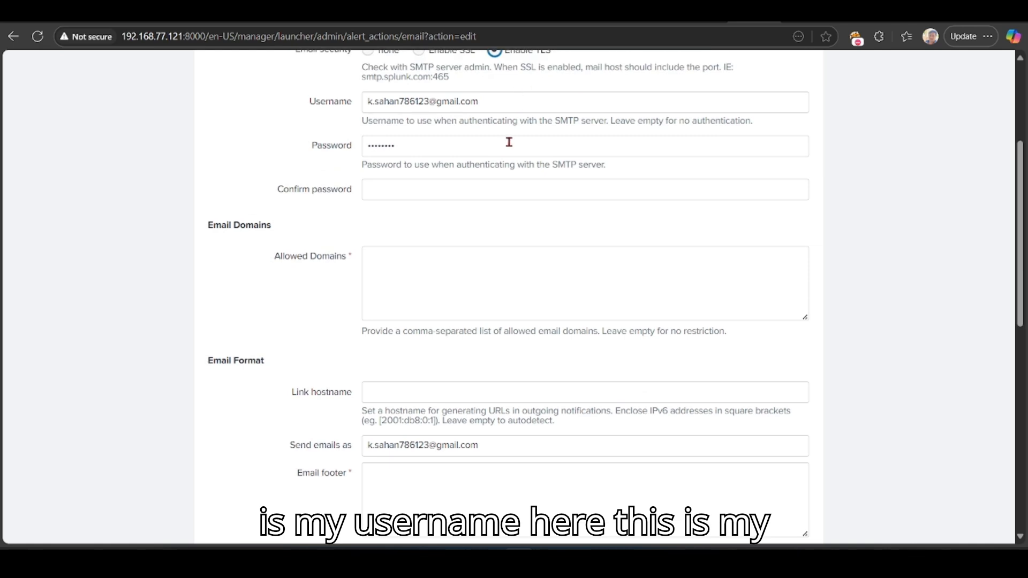
pyautogui.moveTo(479, 103); pyautogui.dragTo(360, 92)
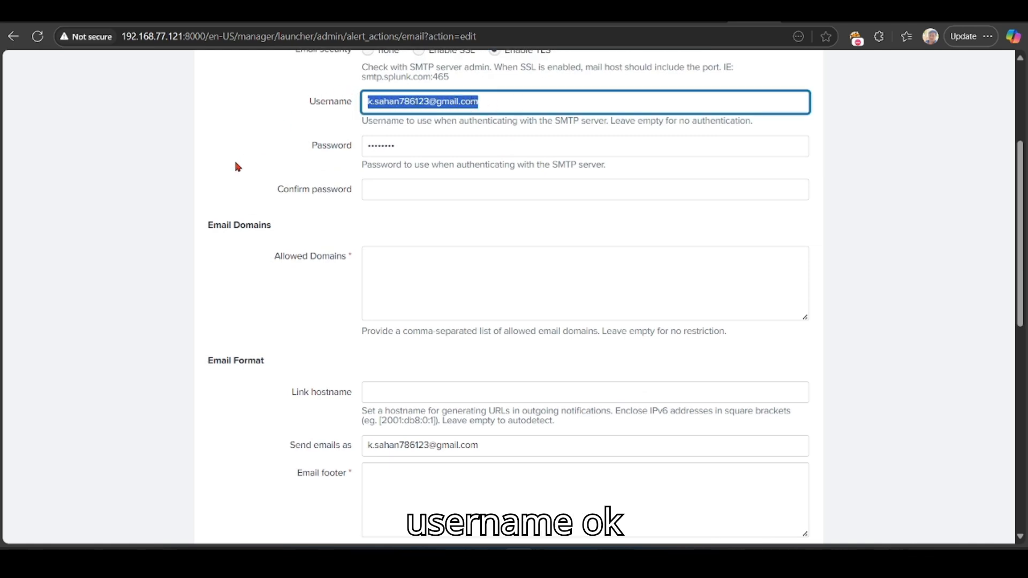
pyautogui.click(468, 106)
pyautogui.moveTo(491, 102); pyautogui.dragTo(352, 107)
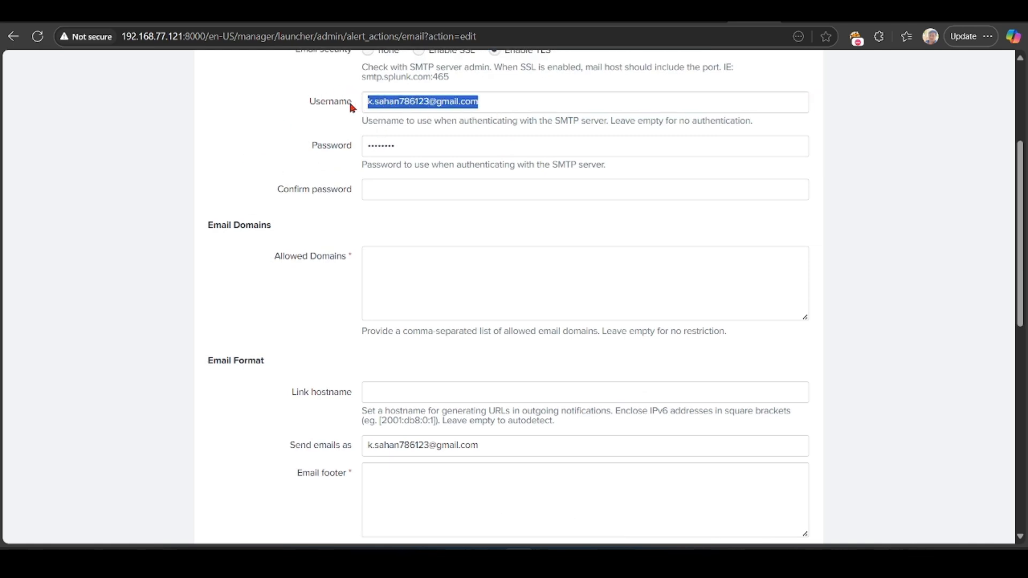
pyautogui.click(289, 155)
pyautogui.click(512, 99)
pyautogui.press('BackSpace')
pyautogui.press('BackSpace')
pyautogui.press('BackSpace')
pyautogui.press('BackSpace')
pyautogui.press('BackSpace')
pyautogui.press('BackSpace')
pyautogui.press('BackSpace')
pyautogui.press('BackSpace')
pyautogui.press('BackSpace')
pyautogui.press('BackSpace')
pyautogui.press('BackSpace')
pyautogui.press('BackSpace')
pyautogui.press('BackSpace')
pyautogui.press('BackSpace')
pyautogui.press('BackSpace')
pyautogui.press('BackSpace')
pyautogui.press('BackSpace')
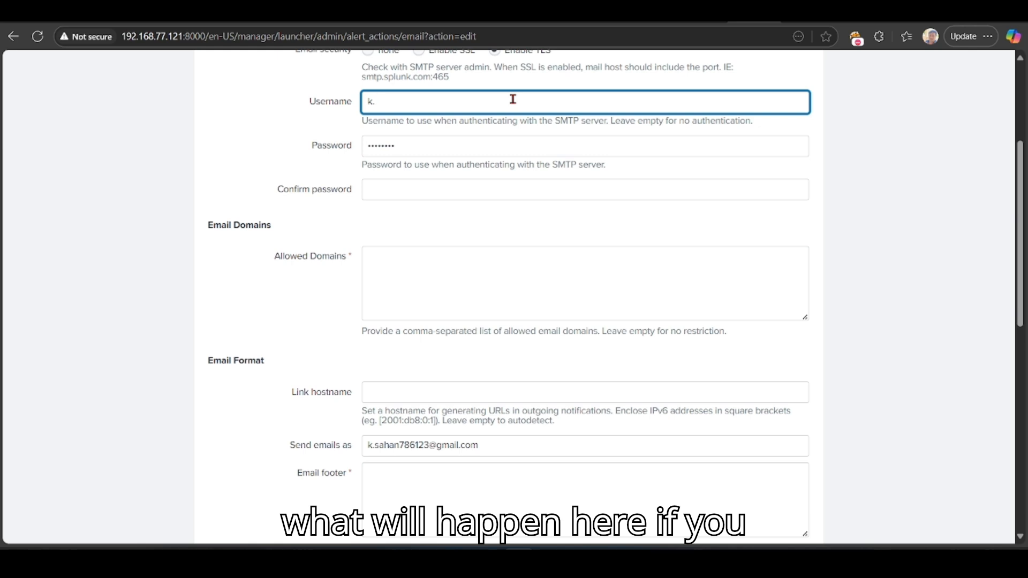
pyautogui.press('BackSpace')
pyautogui.press('BackSpace')
pyautogui.press('BackSpace')
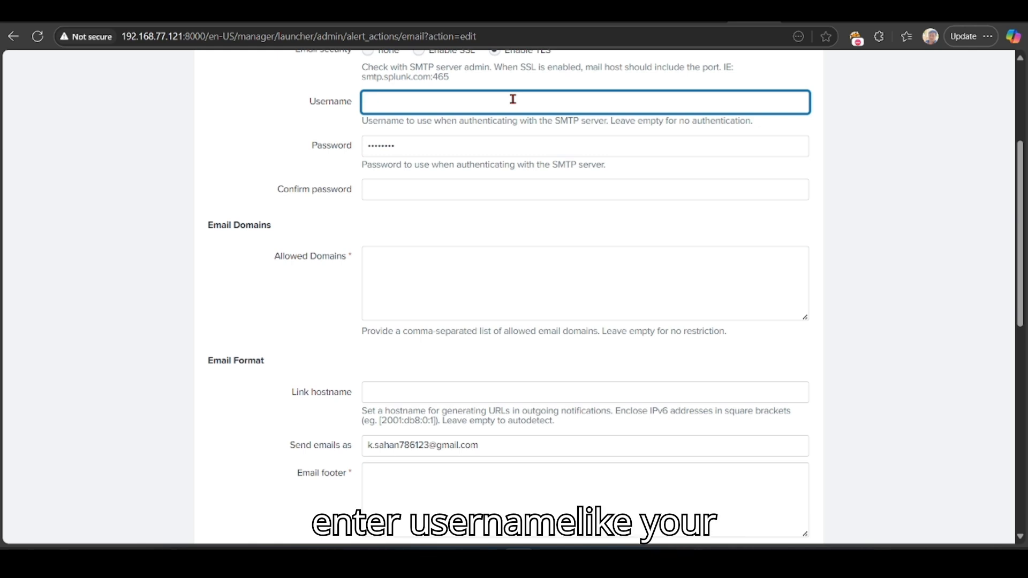
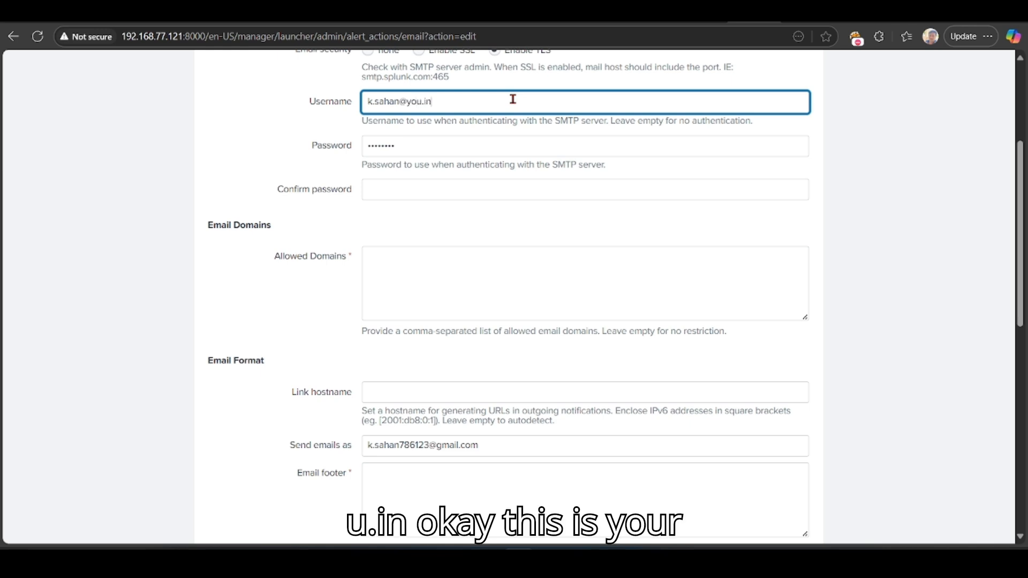
# Step: Enter a sample e-mail-style username, review it, then delete it entirely
pyautogui.tripleClick(523, 96)
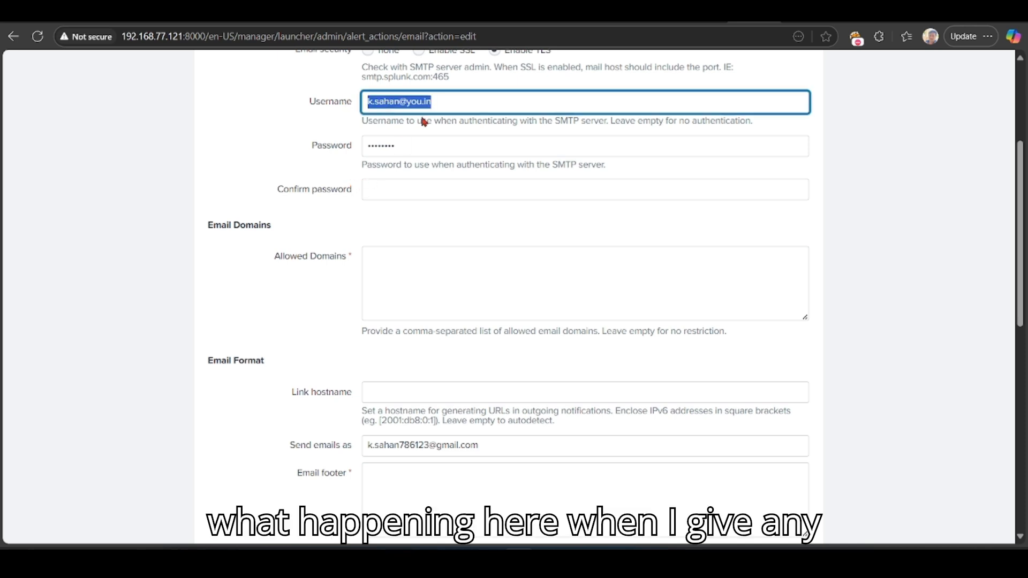
pyautogui.click(509, 99)
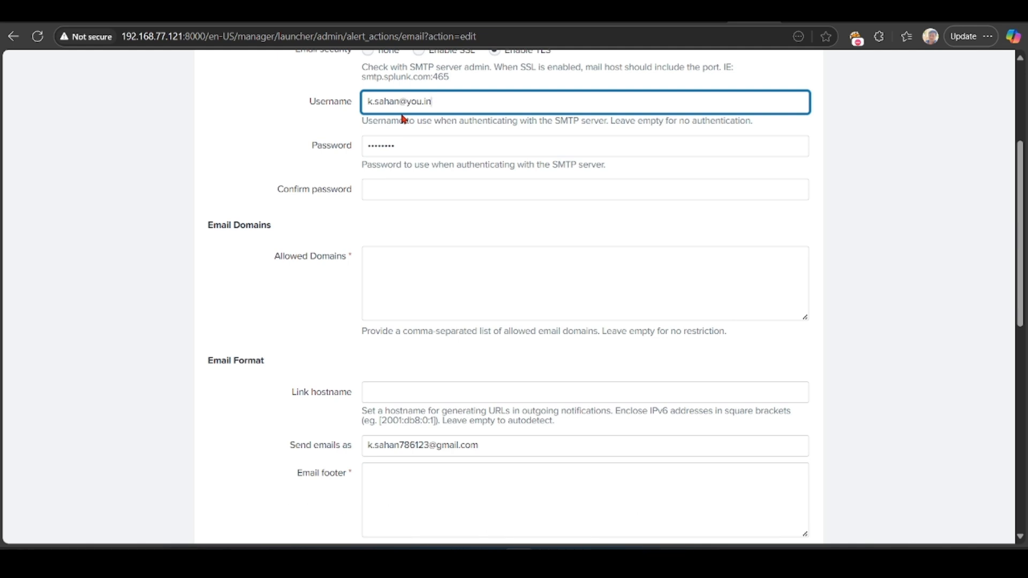
pyautogui.moveTo(399, 102); pyautogui.dragTo(369, 112)
pyautogui.click(209, 160)
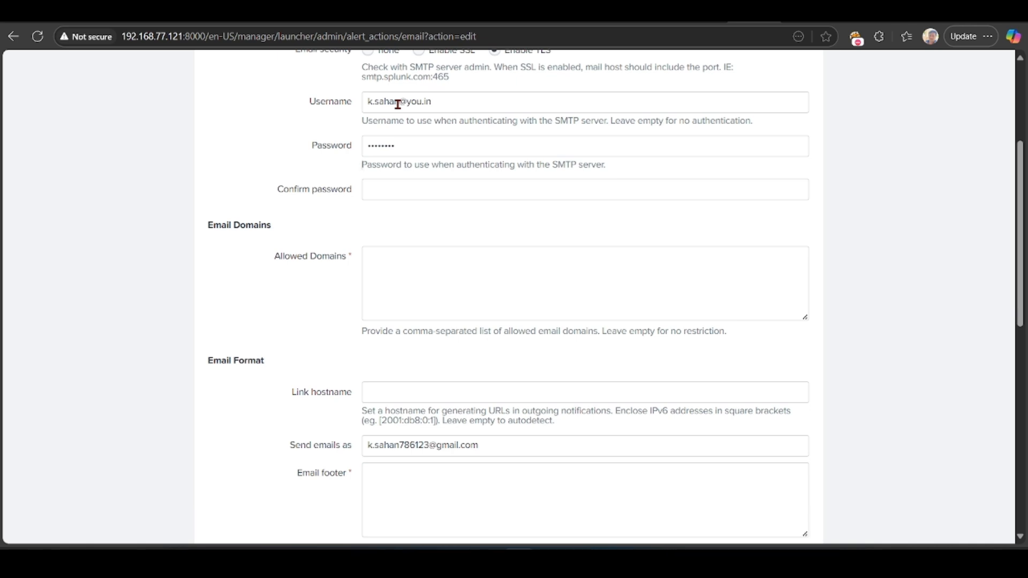
pyautogui.moveTo(439, 101); pyautogui.dragTo(260, 93)
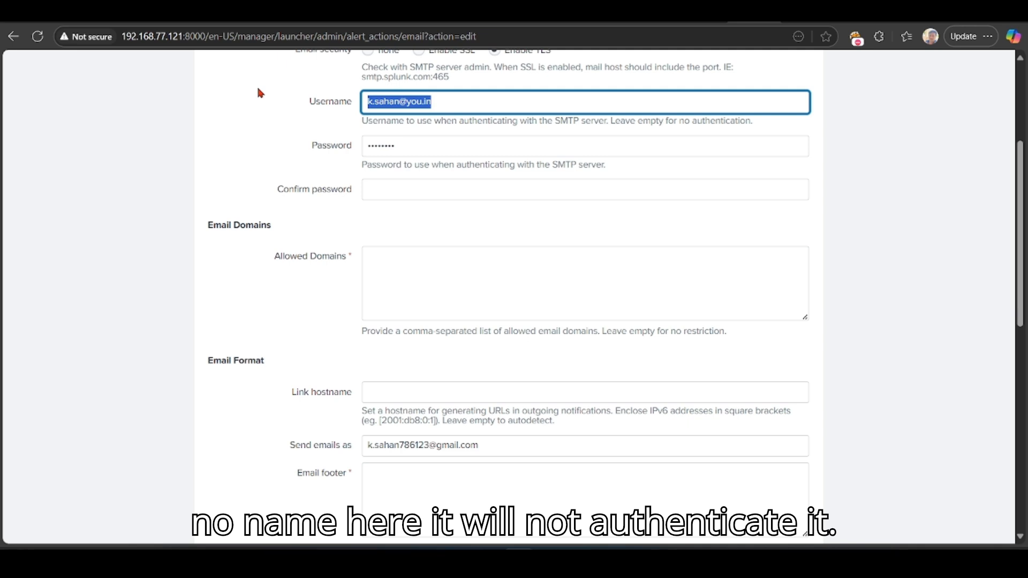
pyautogui.press('BackSpace')
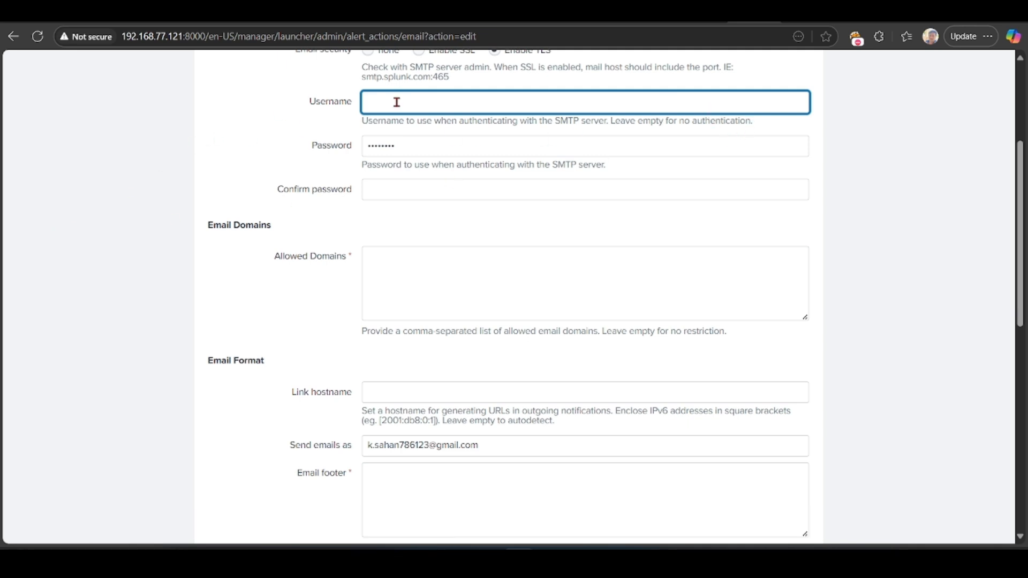
# Step: Type the test string 'hgfchgtc' into Username and erase it, leaving the field blank
pyautogui.click(328, 137)
pyautogui.click(383, 108)
pyautogui.write('hgfchgtc')
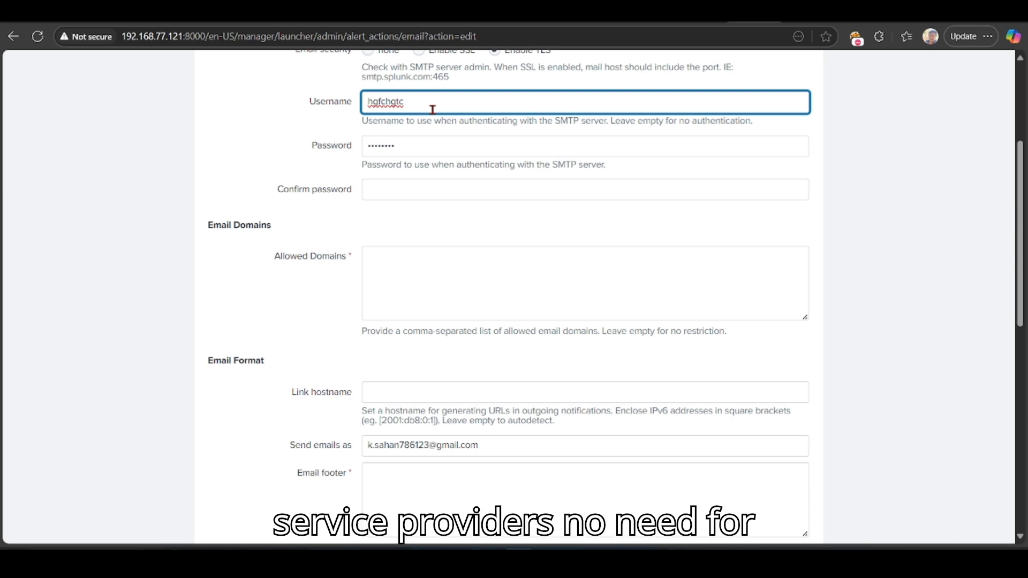
pyautogui.press('BackSpace')
pyautogui.press('BackSpace')
pyautogui.press('BackSpace')
pyautogui.press('BackSpace')
pyautogui.press('BackSpace')
pyautogui.press('BackSpace')
pyautogui.press('BackSpace')
pyautogui.press('BackSpace')
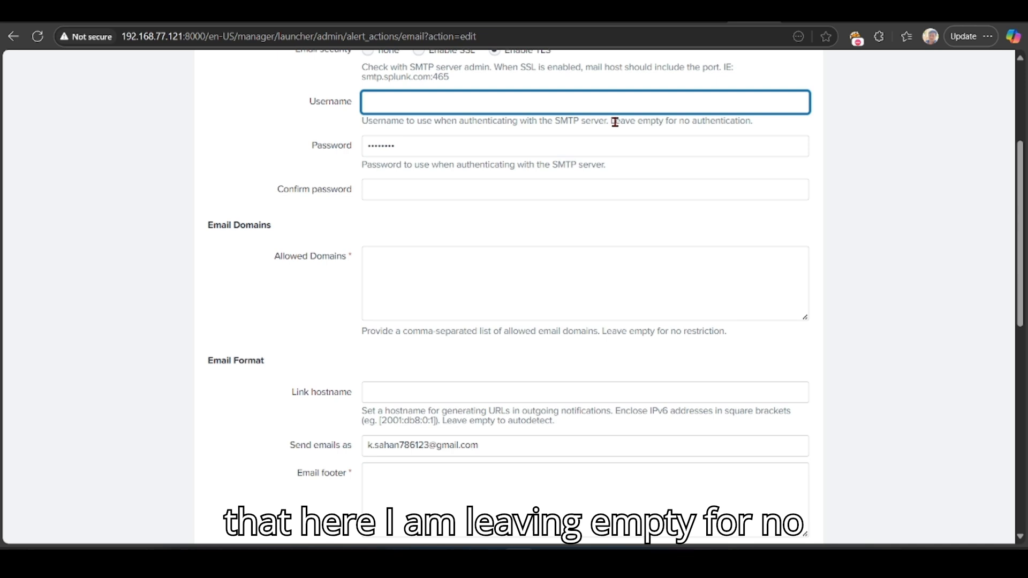
pyautogui.moveTo(746, 117); pyautogui.dragTo(707, 130)
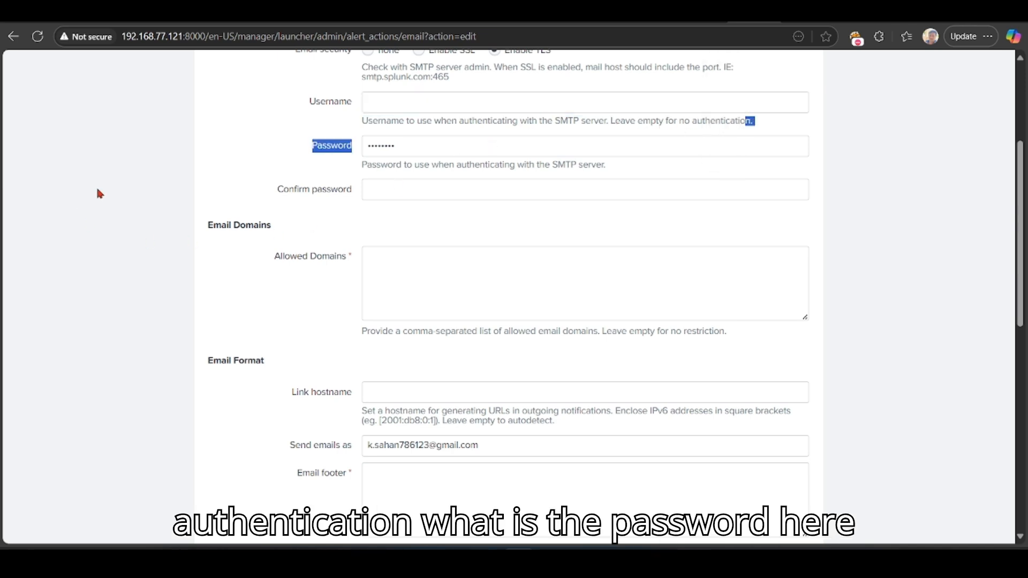
# Step: Re-enter the SMTP password in the Confirm password field
pyautogui.click(253, 156)
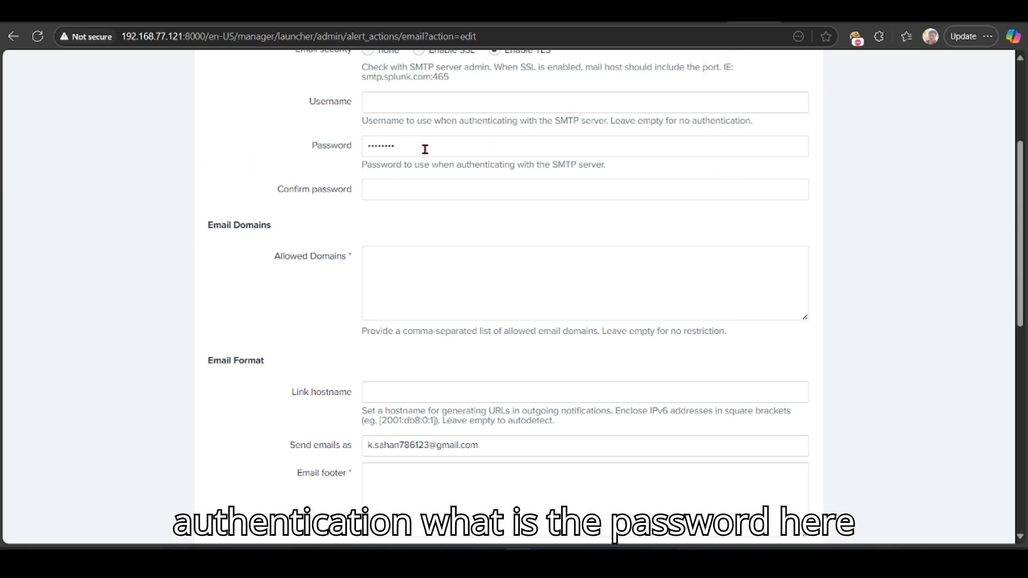
pyautogui.click(441, 192)
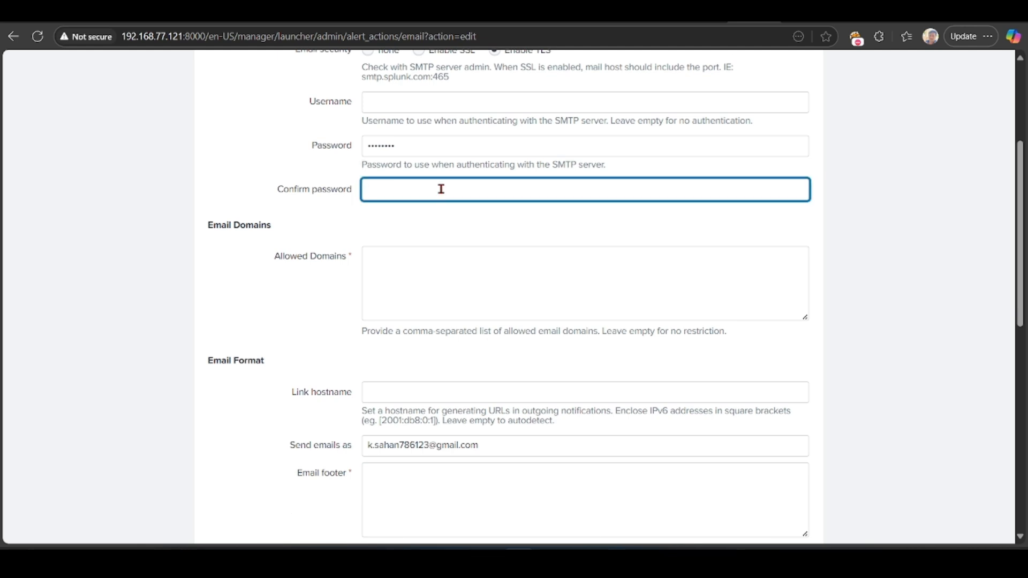
pyautogui.write('**********')
pyautogui.moveTo(204, 232); pyautogui.dragTo(289, 218)
# Step: Check the Allowed Domains box and its comma-separated list hint, leaving focus in the box
pyautogui.click(282, 261)
pyautogui.moveTo(282, 261); pyautogui.dragTo(348, 258)
pyautogui.click(271, 371)
pyautogui.moveTo(344, 341); pyautogui.dragTo(523, 346)
pyautogui.click(526, 353)
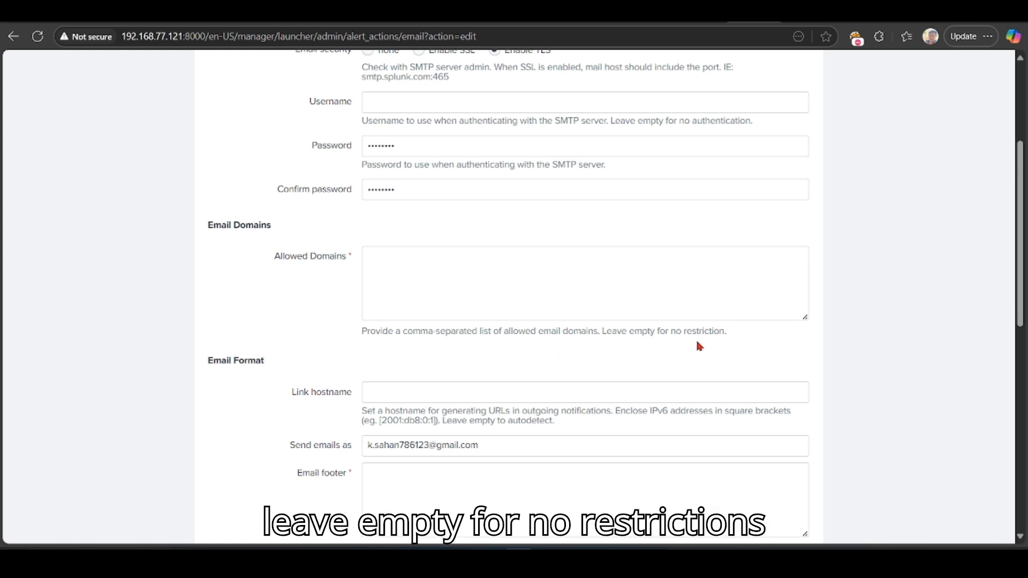
pyautogui.click(456, 267)
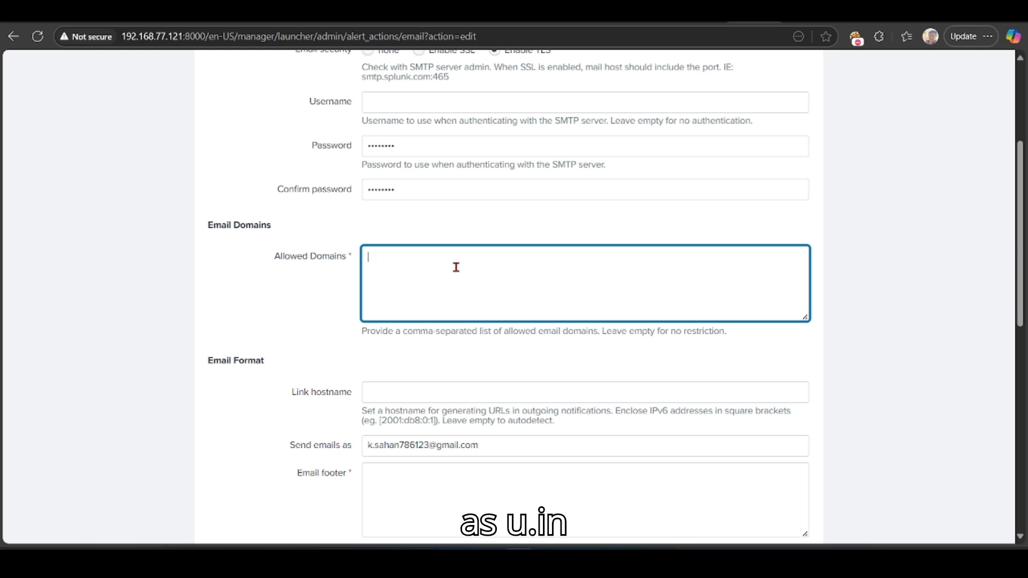
# Step: Enter you.in as the only allowed email domain and verify the entry
pyautogui.write('you.in')
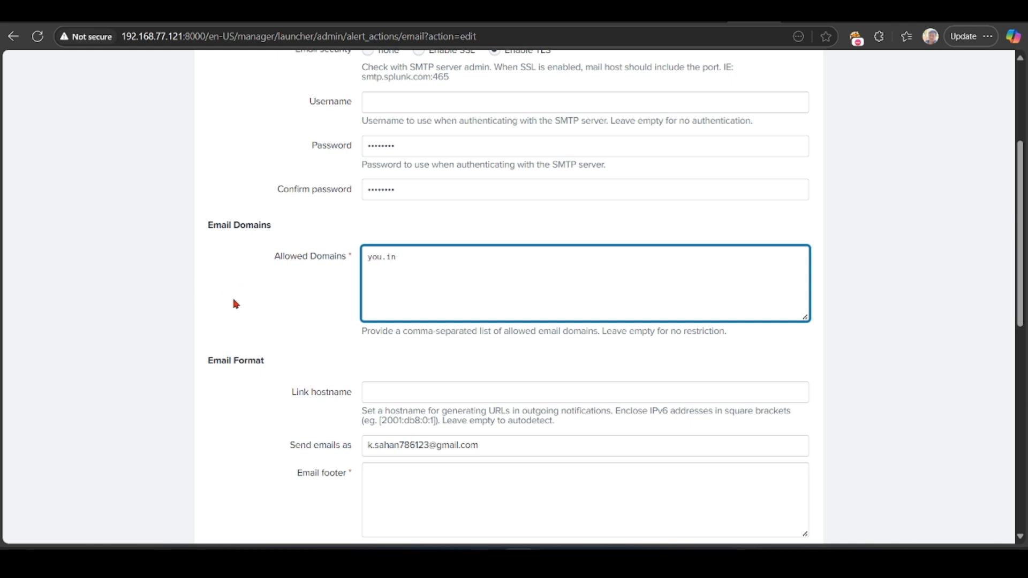
pyautogui.moveTo(409, 257); pyautogui.dragTo(368, 257)
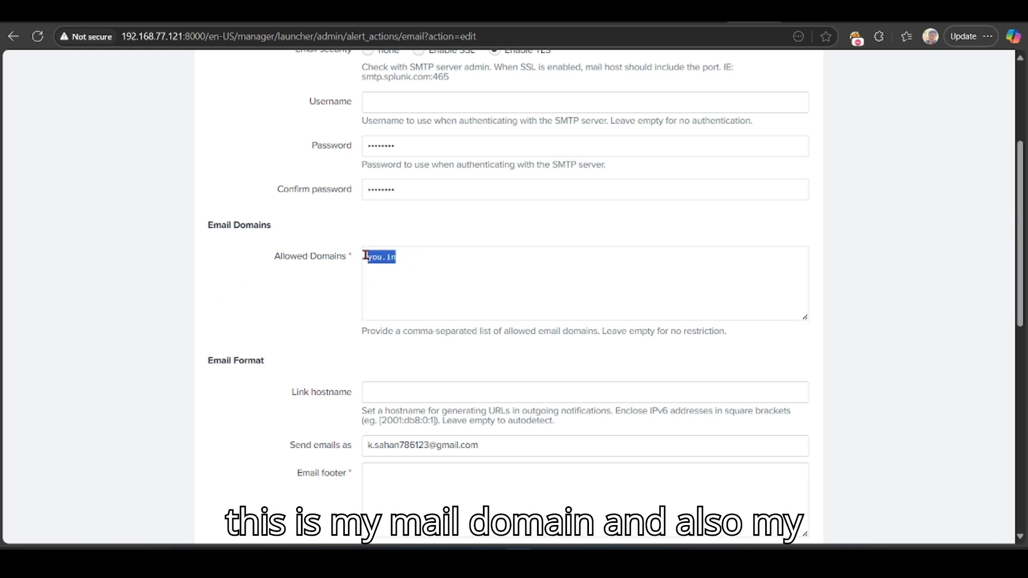
pyautogui.click(319, 320)
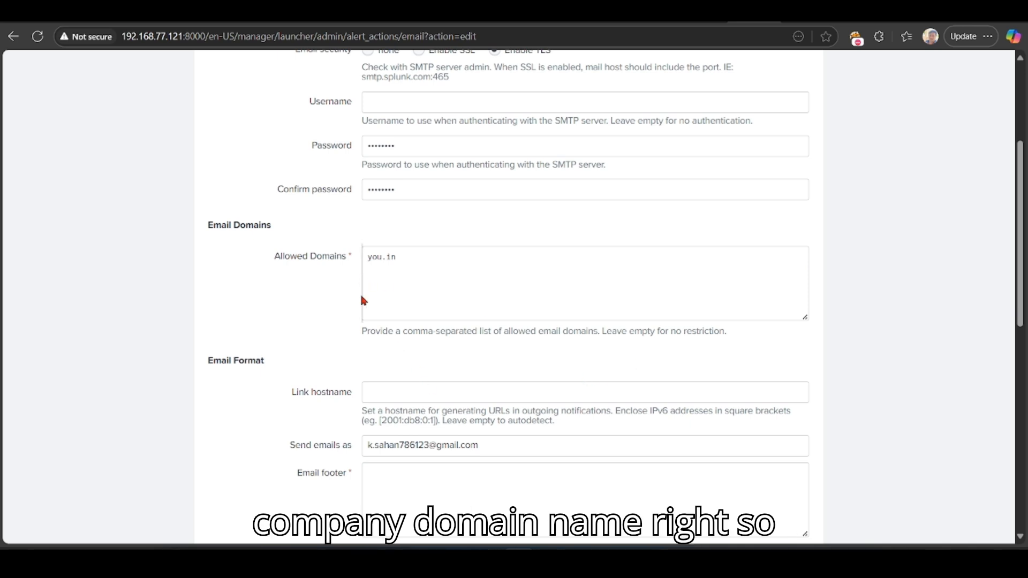
pyautogui.moveTo(399, 267); pyautogui.dragTo(355, 255)
pyautogui.click(250, 336)
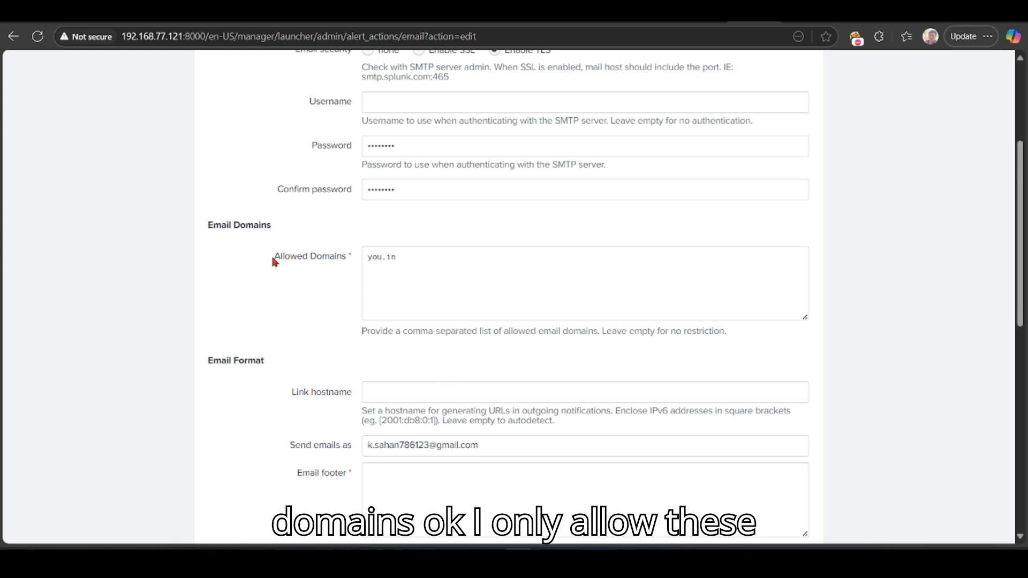
pyautogui.moveTo(274, 259); pyautogui.dragTo(332, 287)
pyautogui.click(405, 261)
pyautogui.click(318, 293)
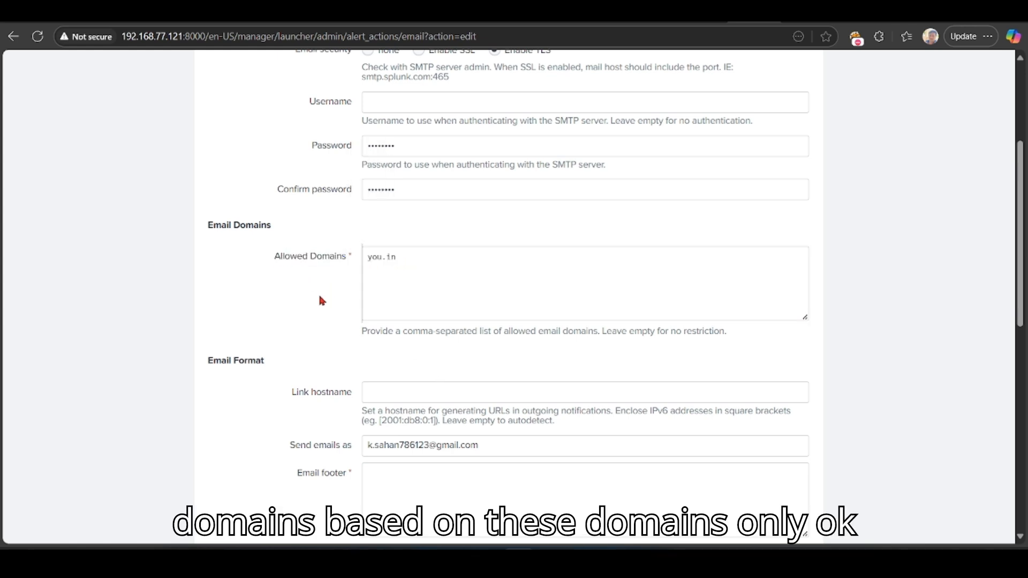
# Step: Set Link hostname to thegenerator, dismissing the saved address suggestions first
pyautogui.scroll(-3, 324, 279)
pyautogui.moveTo(206, 160); pyautogui.dragTo(266, 165)
pyautogui.click(241, 221)
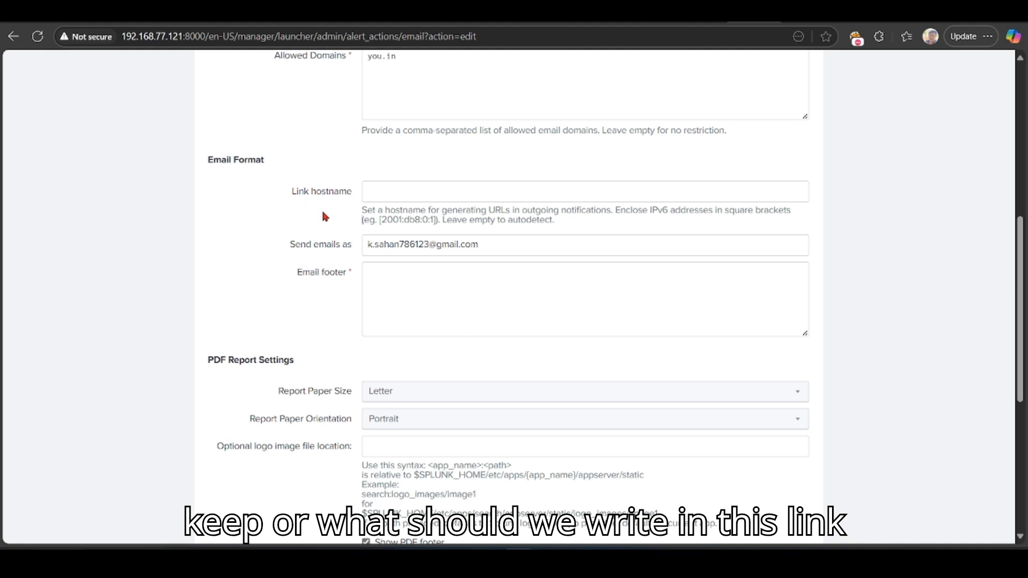
pyautogui.click(426, 196)
pyautogui.click(313, 247)
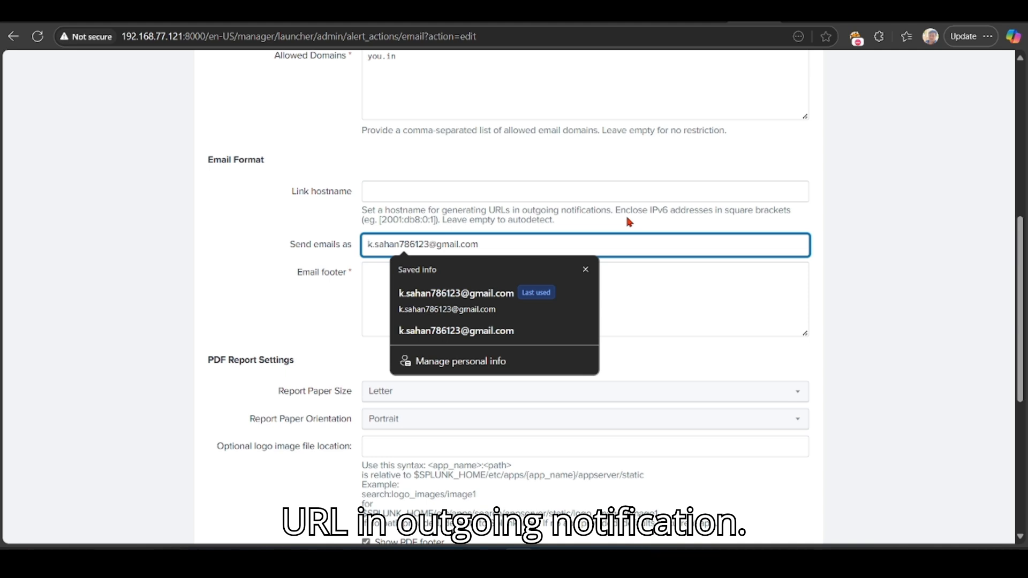
pyautogui.click(242, 212)
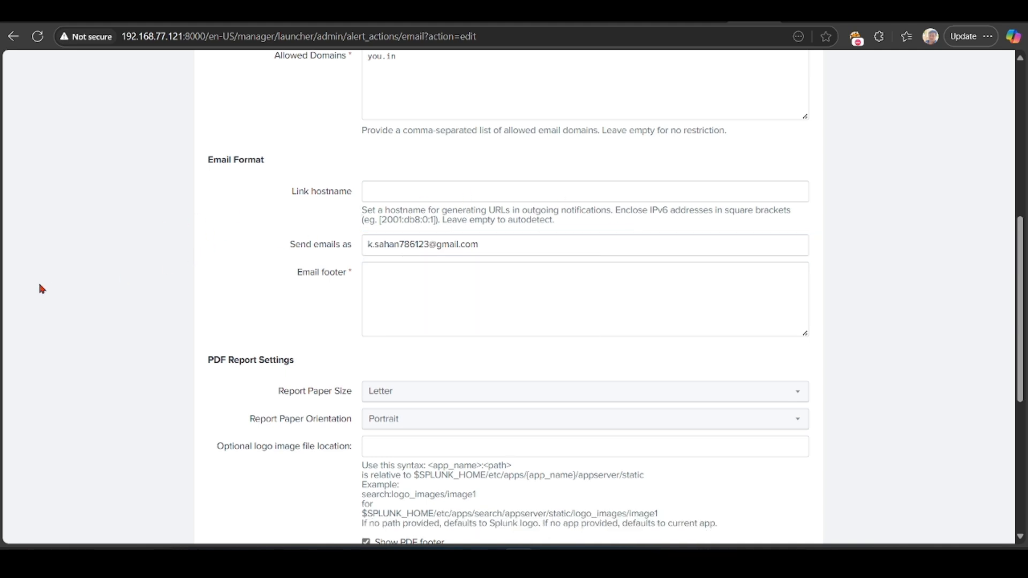
pyautogui.click(404, 196)
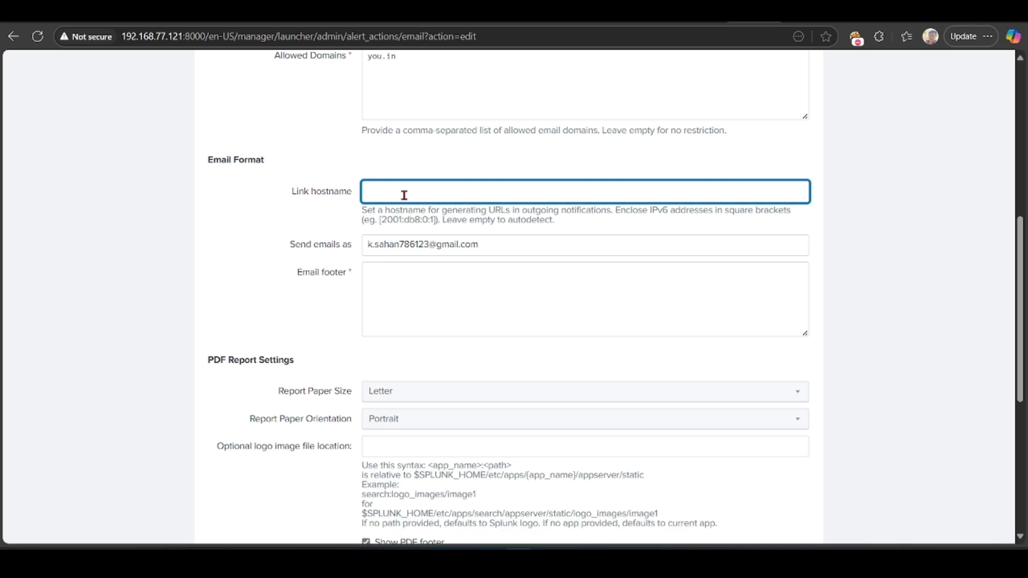
pyautogui.write('theg')
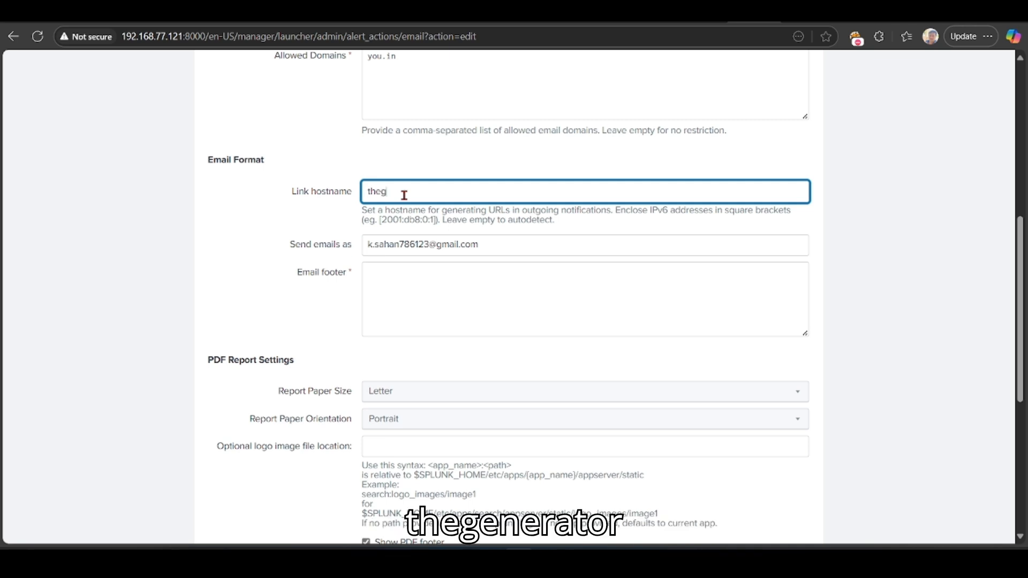
pyautogui.write('enerator')
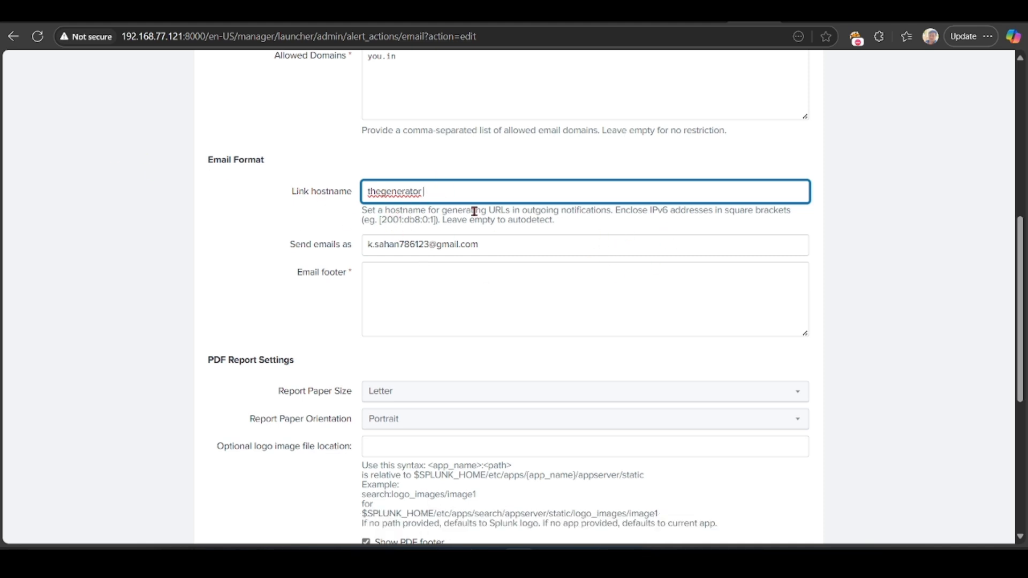
pyautogui.click(395, 270)
# Step: Delete the gmail.com domain from the Send emails as address and reselect the sender text
pyautogui.moveTo(482, 245); pyautogui.dragTo(438, 245)
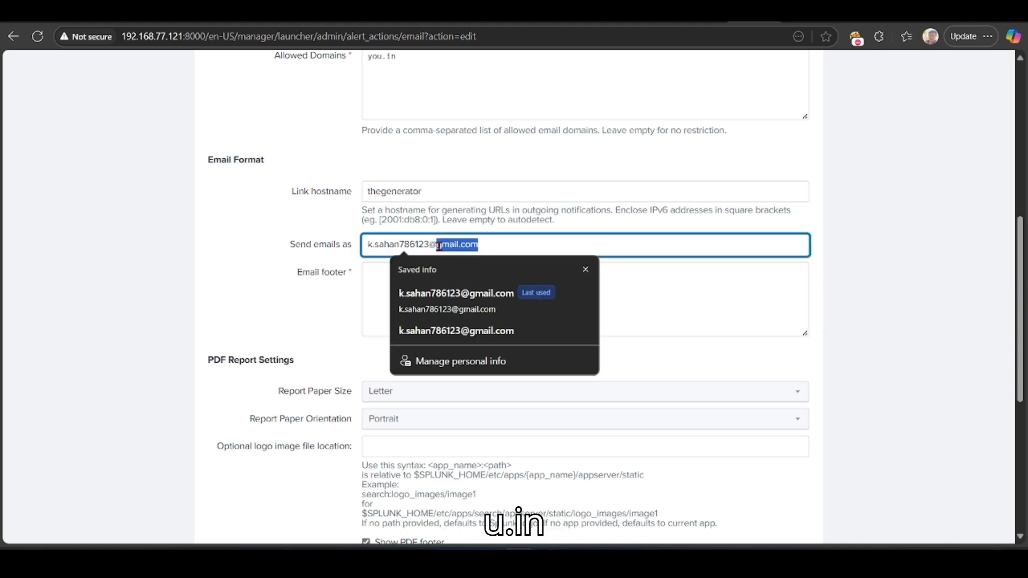
pyautogui.press('BackSpace')
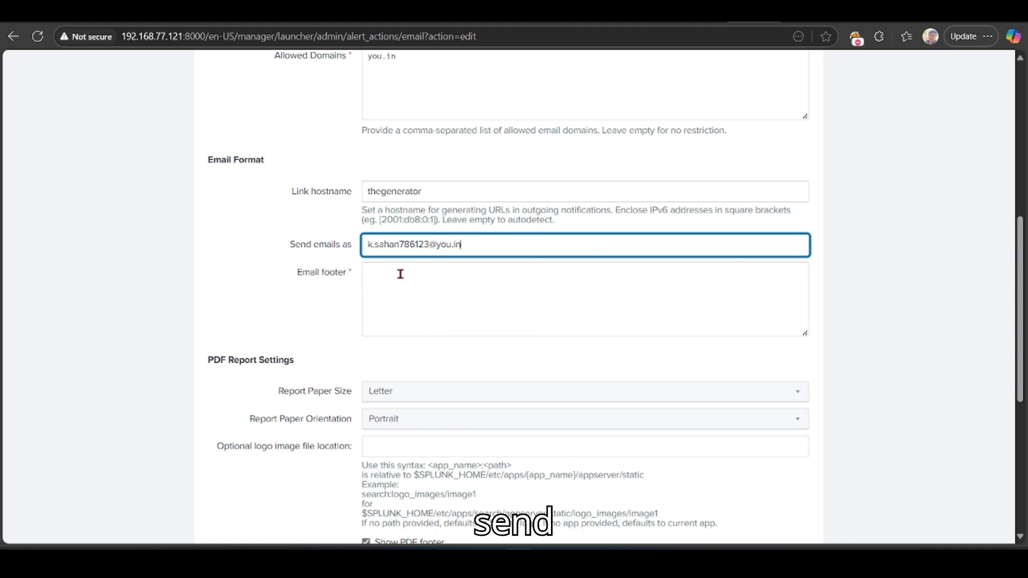
pyautogui.tripleClick(476, 245)
pyautogui.click(378, 265)
pyautogui.moveTo(489, 249); pyautogui.dragTo(372, 246)
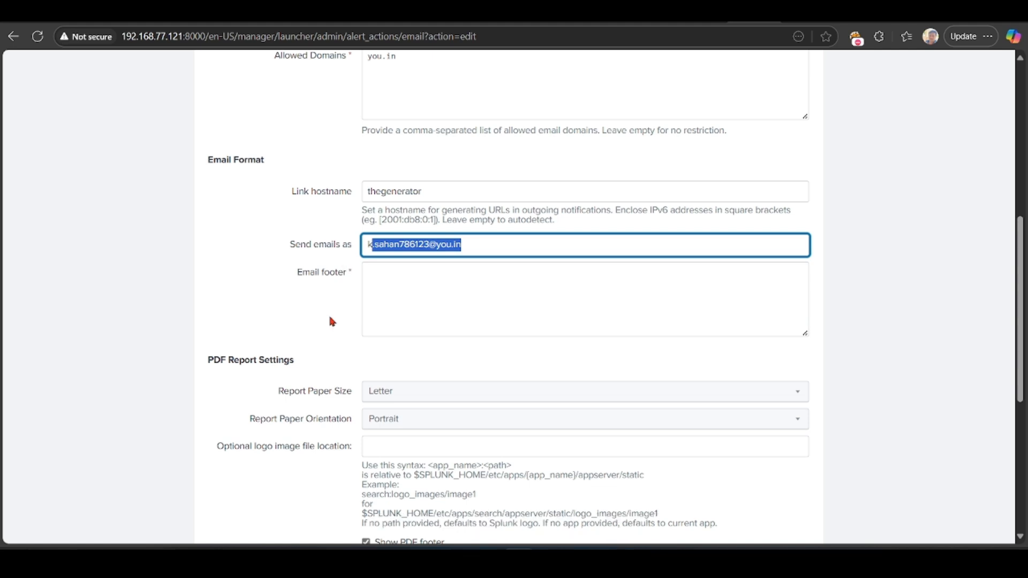
pyautogui.click(398, 288)
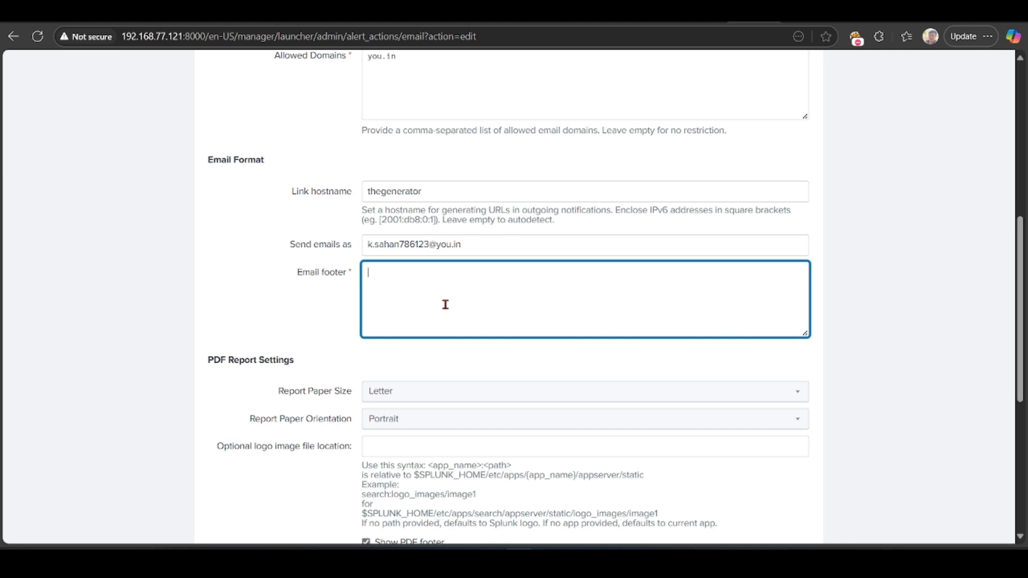
pyautogui.write('adderss , ')
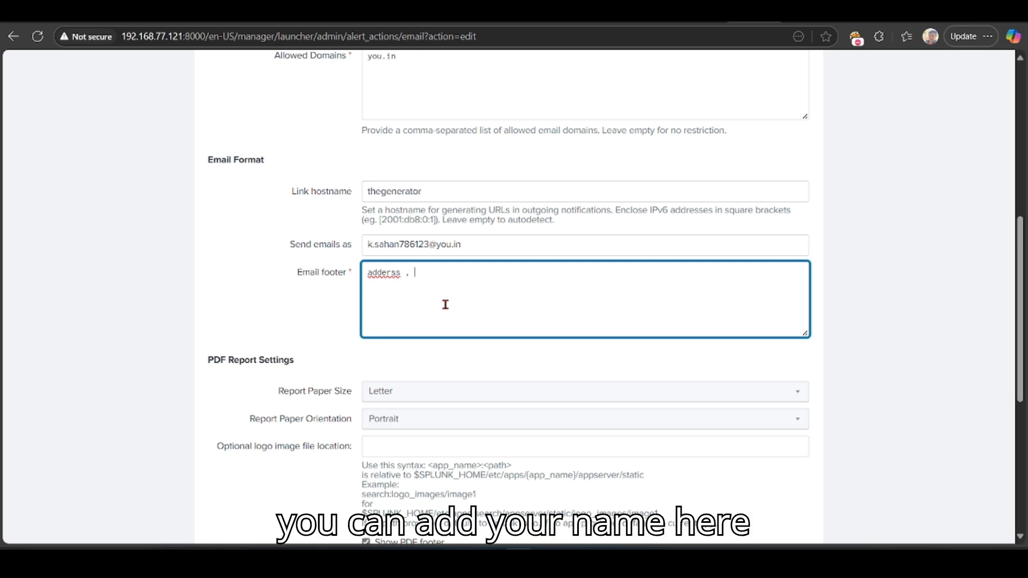
pyautogui.write('your name')
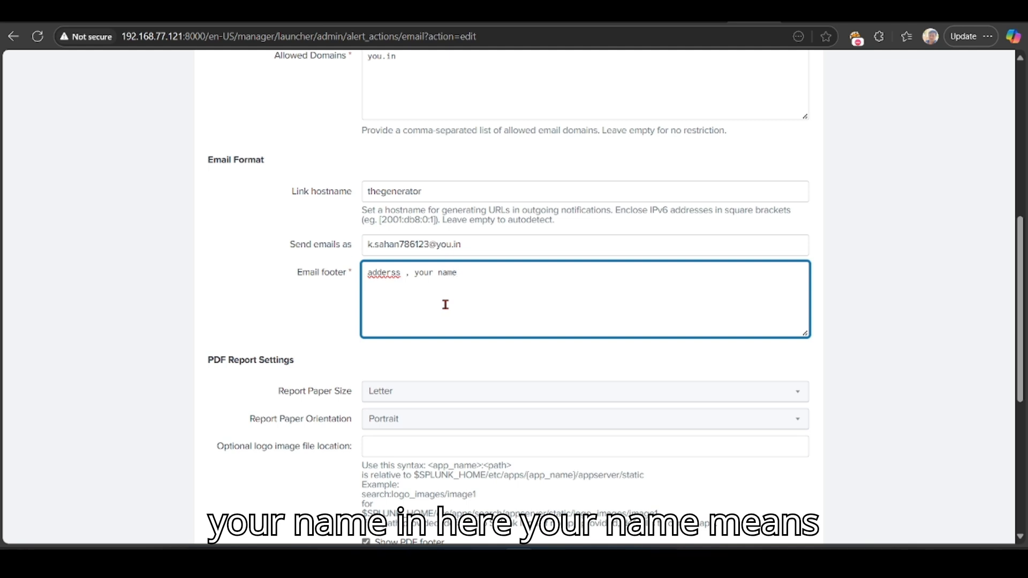
pyautogui.press('BackSpace')
pyautogui.press('BackSpace')
pyautogui.press('BackSpace')
pyautogui.press('BackSpace')
pyautogui.press('BackSpace')
pyautogui.press('BackSpace')
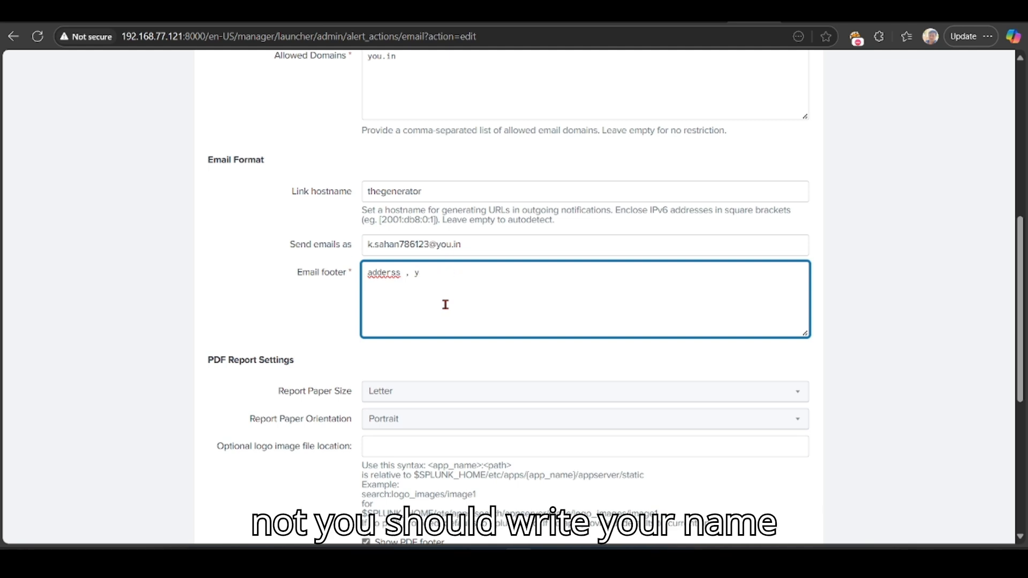
pyautogui.press('BackSpace')
pyautogui.press('BackSpace')
pyautogui.press('BackSpace')
pyautogui.press('BackSpace')
pyautogui.press('BackSpace')
pyautogui.press('BackSpace')
pyautogui.press('BackSpace')
pyautogui.press('BackSpace')
pyautogui.press('BackSpace')
pyautogui.press('BackSpace')
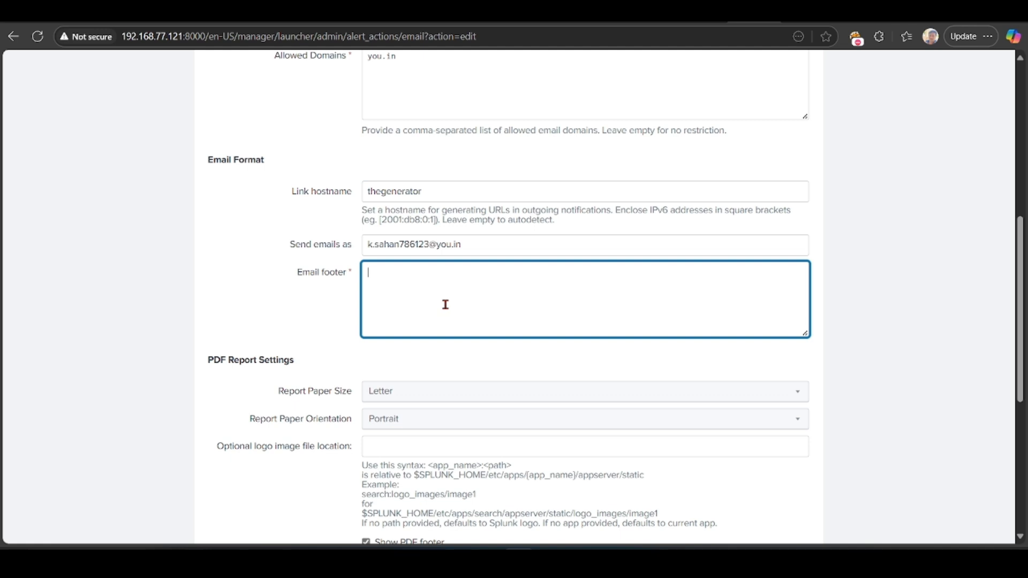
pyautogui.write('sahan')
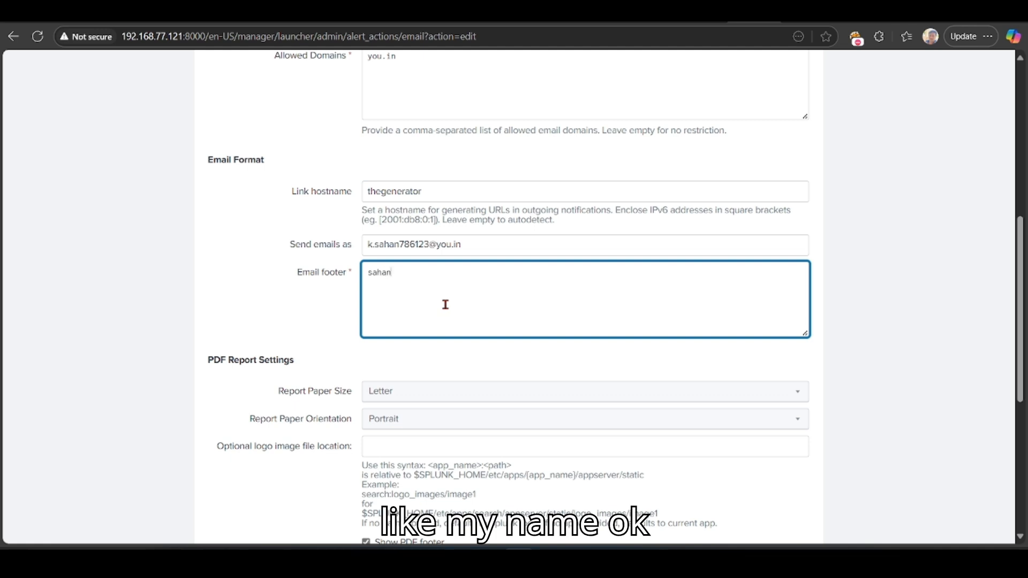
pyautogui.press('BackSpace')
pyautogui.press('BackSpace')
pyautogui.press('BackSpace')
pyautogui.press('BackSpace')
pyautogui.press('BackSpace')
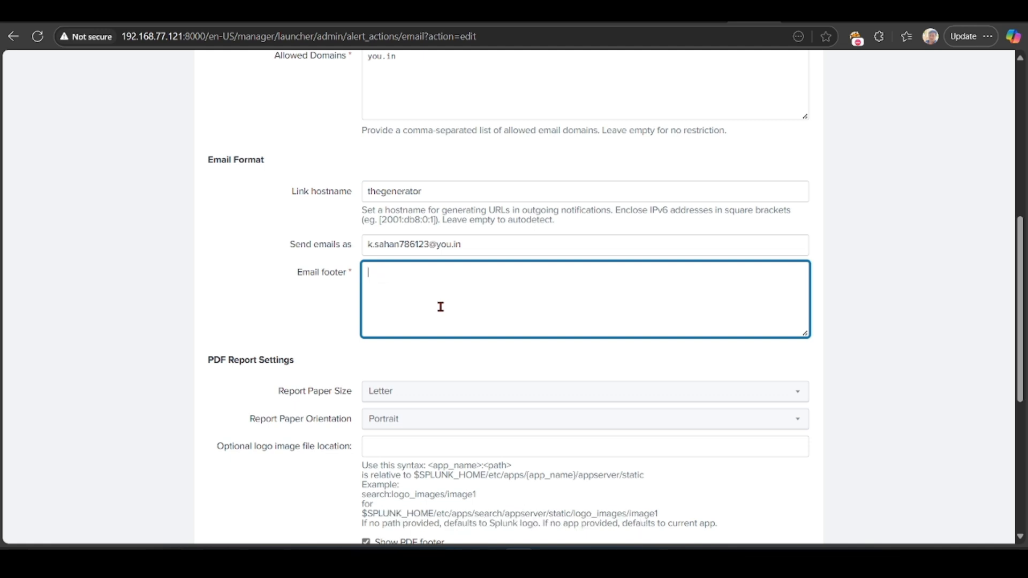
pyautogui.scroll(-4, 444, 305)
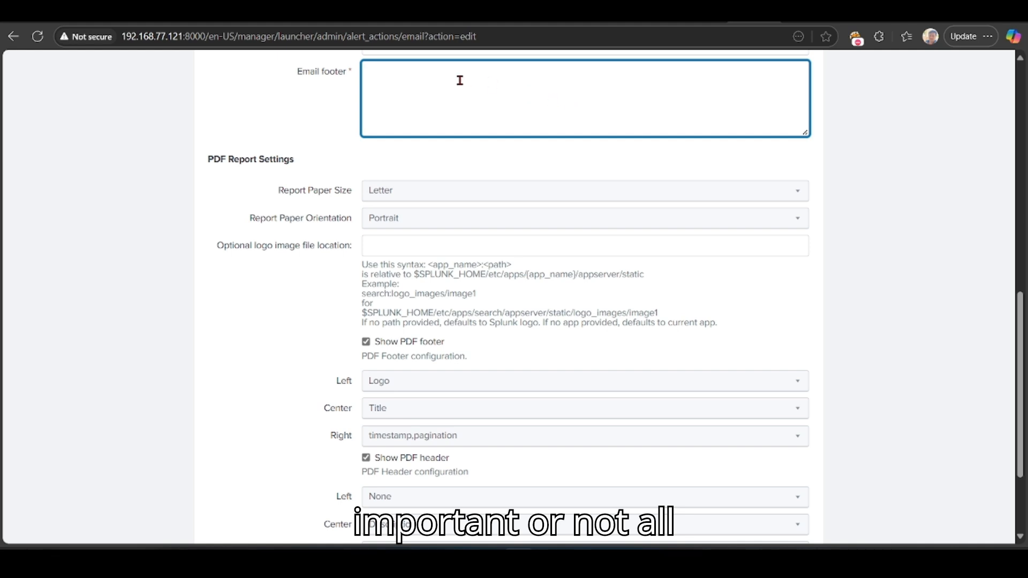
pyautogui.moveTo(210, 159); pyautogui.dragTo(253, 177)
pyautogui.click(226, 208)
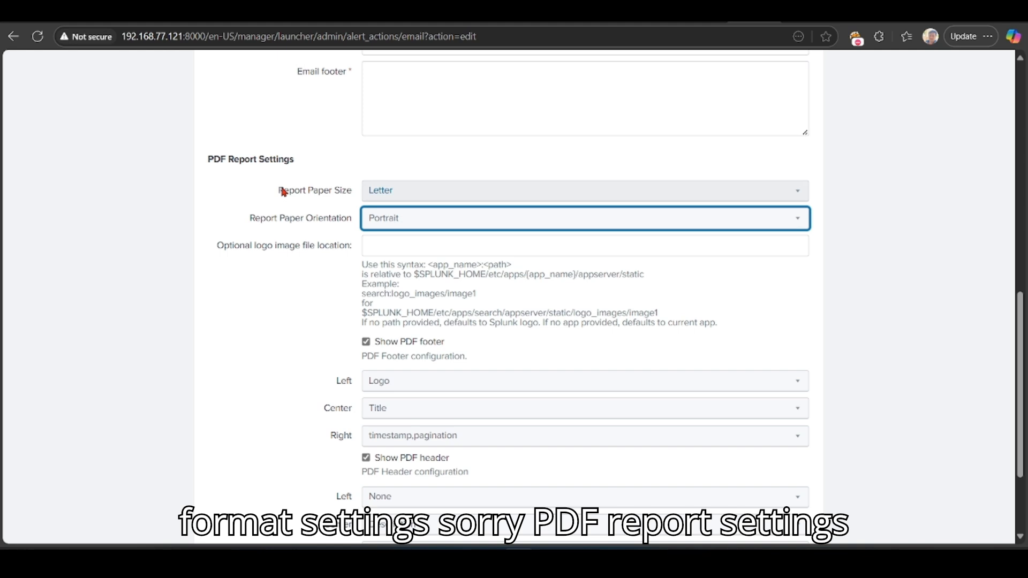
pyautogui.click(228, 188)
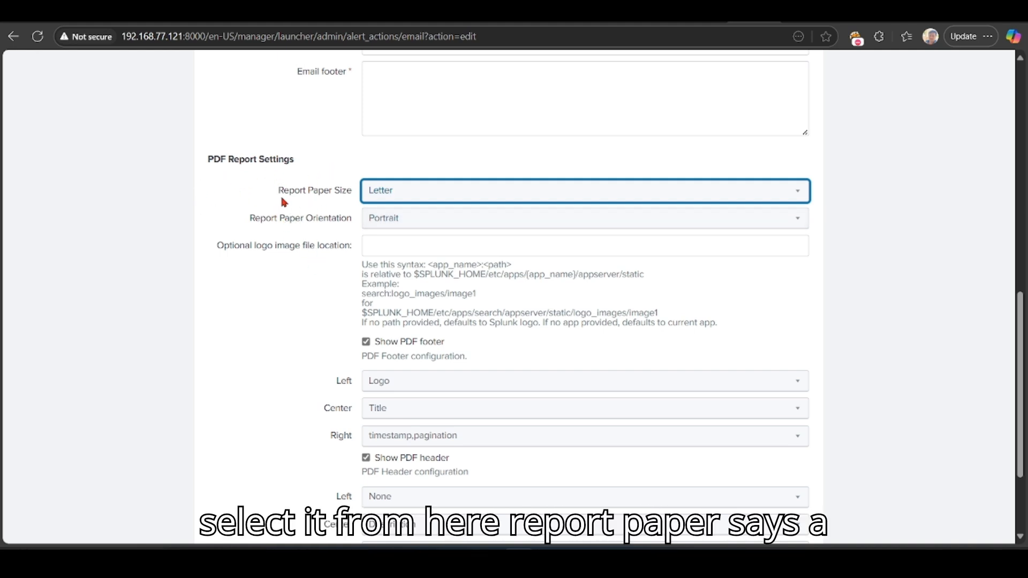
pyautogui.click(410, 193)
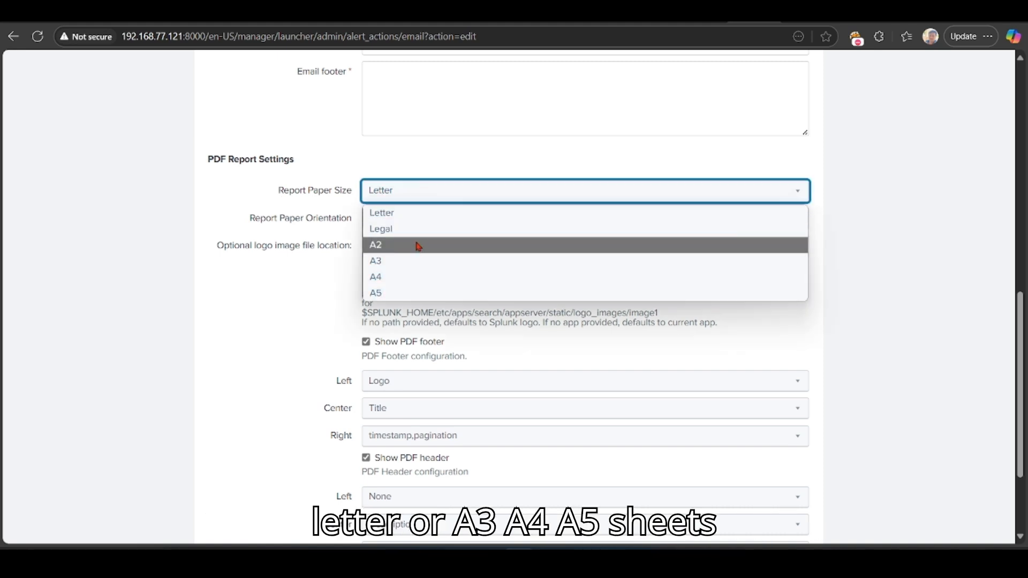
pyautogui.click(395, 215)
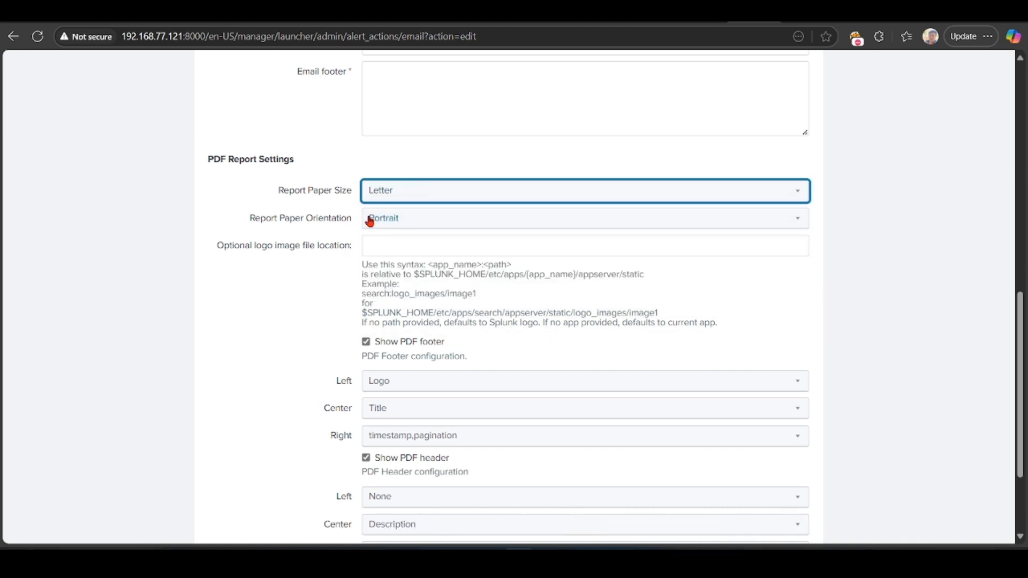
pyautogui.click(440, 218)
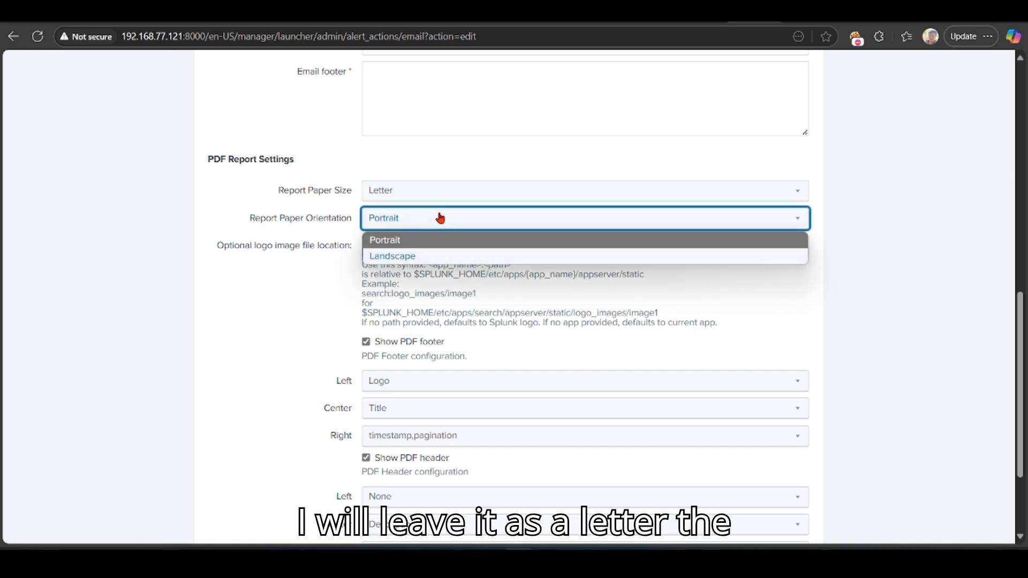
pyautogui.click(406, 242)
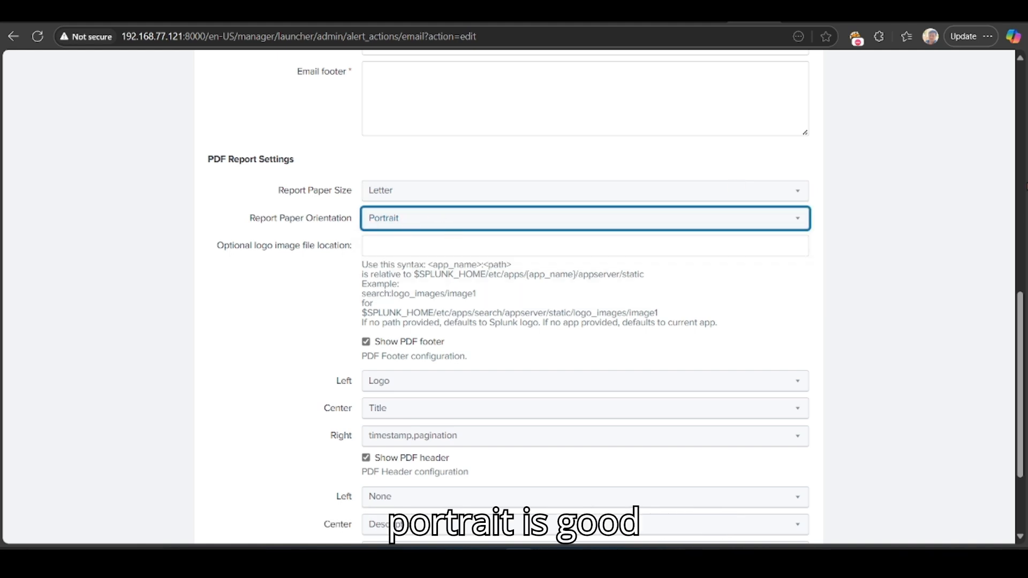
pyautogui.scroll(-3, 1016, 332)
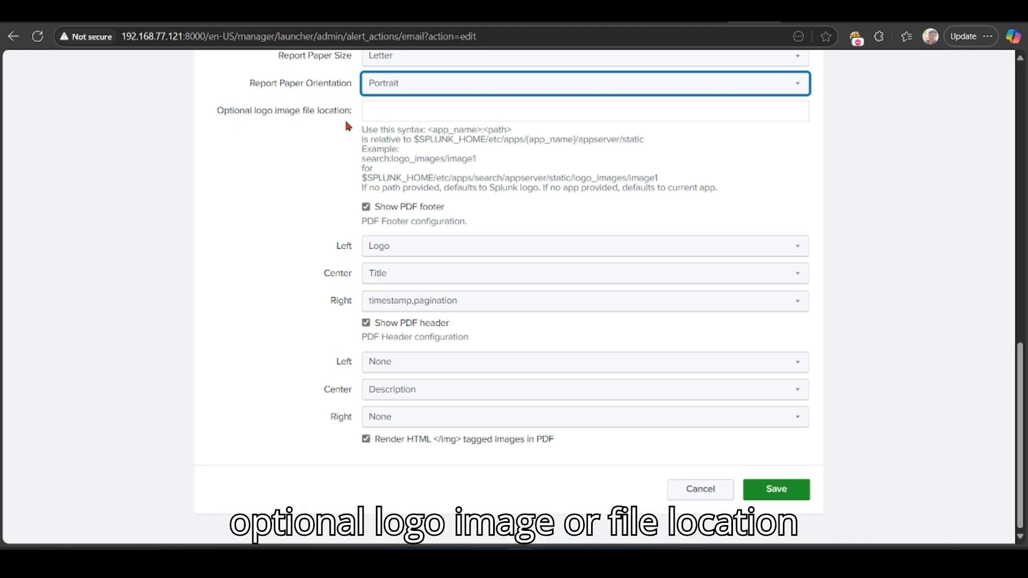
# Step: Choose Title for the PDF footer's left, Description for centre, and Logo for right
pyautogui.click(440, 115)
pyautogui.click(204, 220)
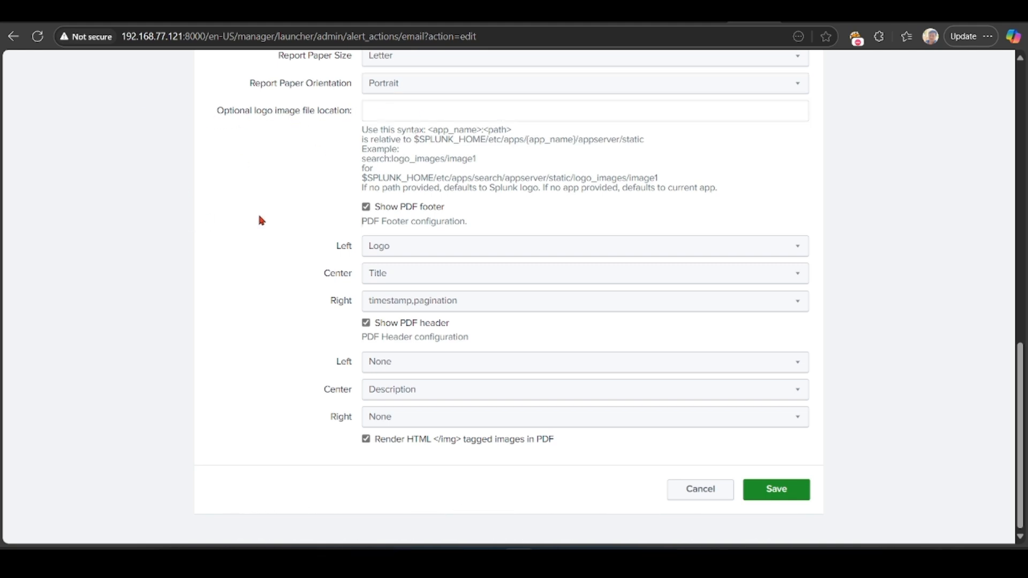
pyautogui.click(416, 112)
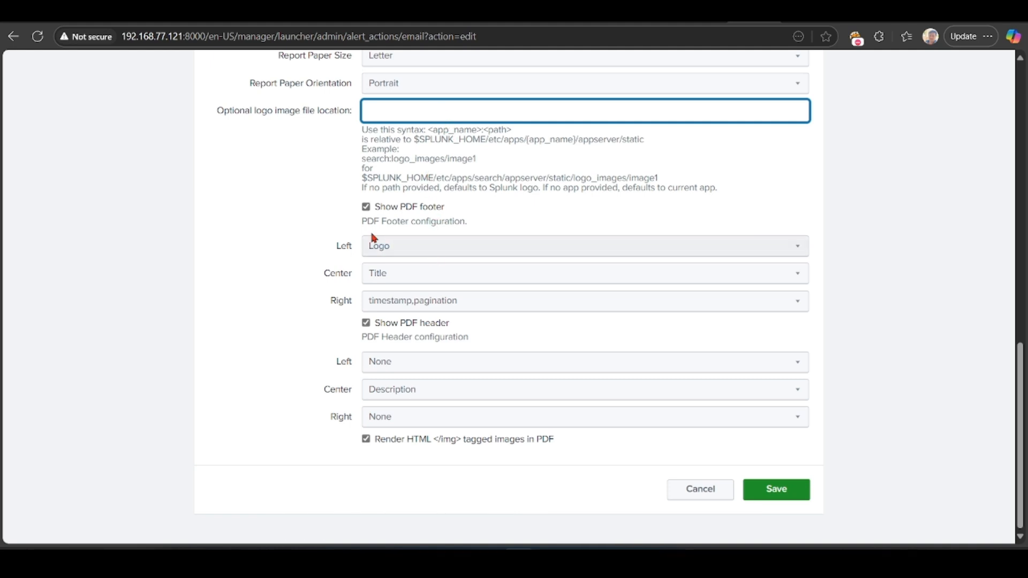
pyautogui.click(518, 247)
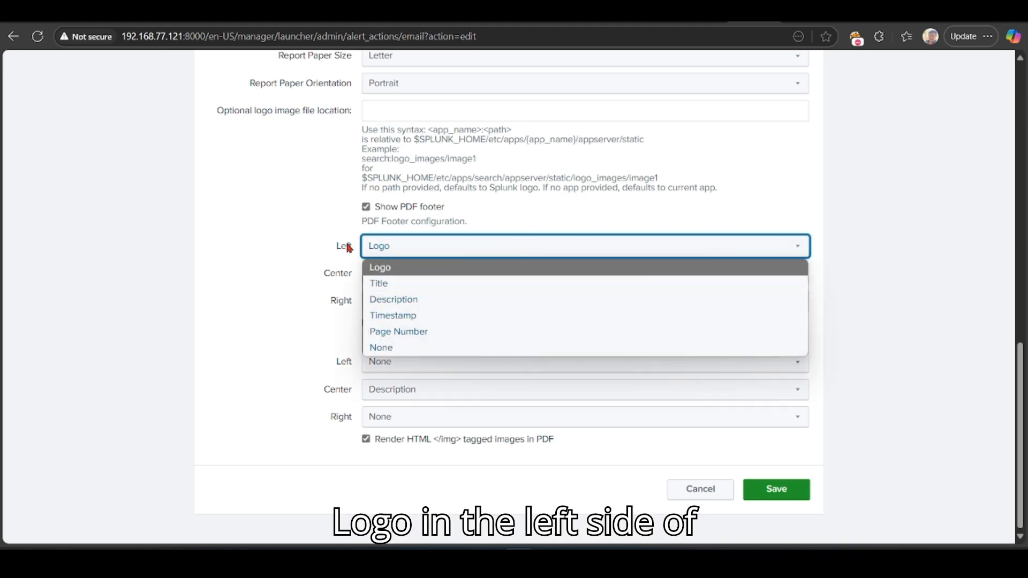
pyautogui.scroll(4, 344, 246)
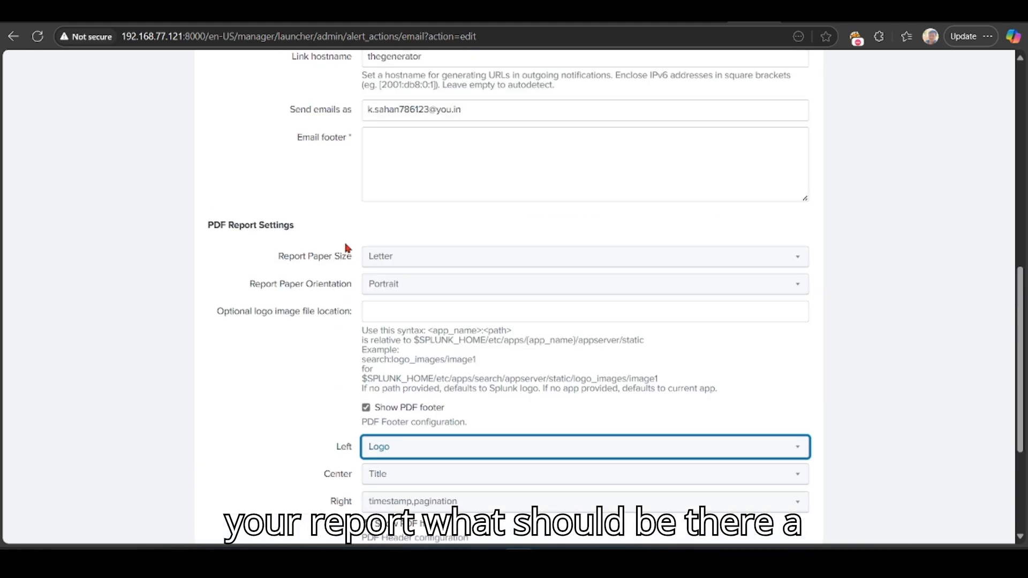
pyautogui.scroll(-4, 408, 431)
pyautogui.click(428, 249)
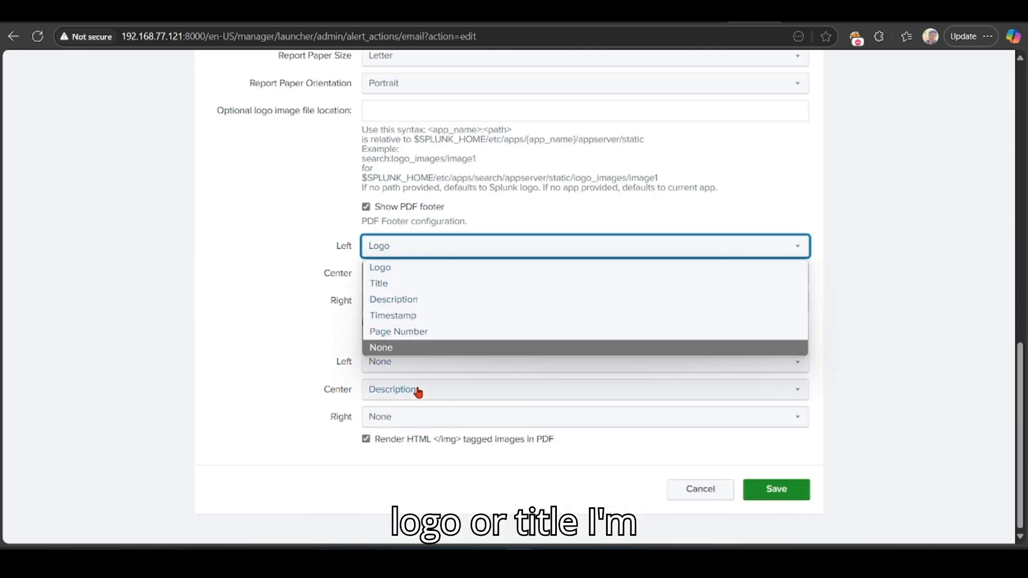
pyautogui.click(381, 283)
pyautogui.click(415, 273)
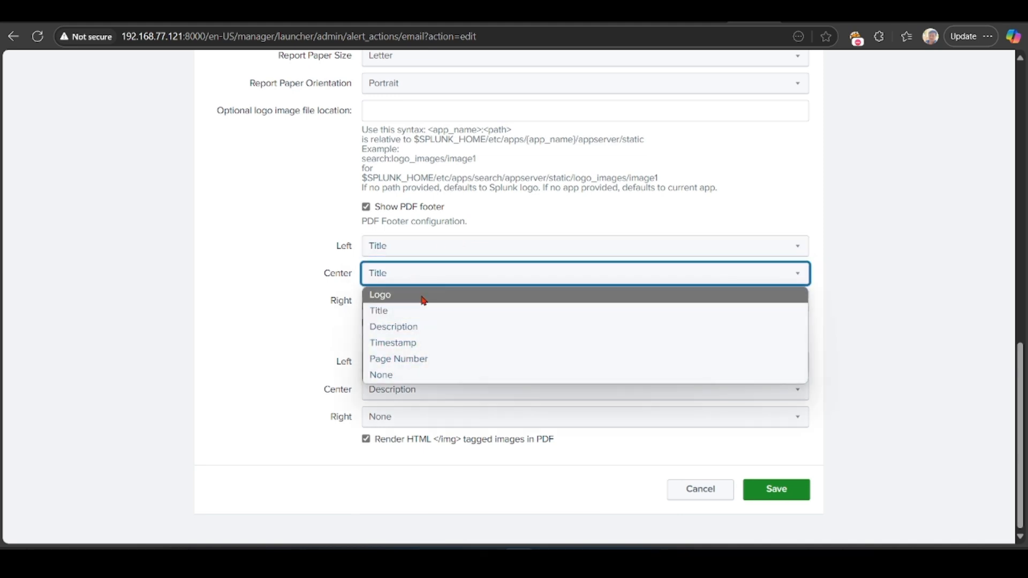
pyautogui.click(420, 327)
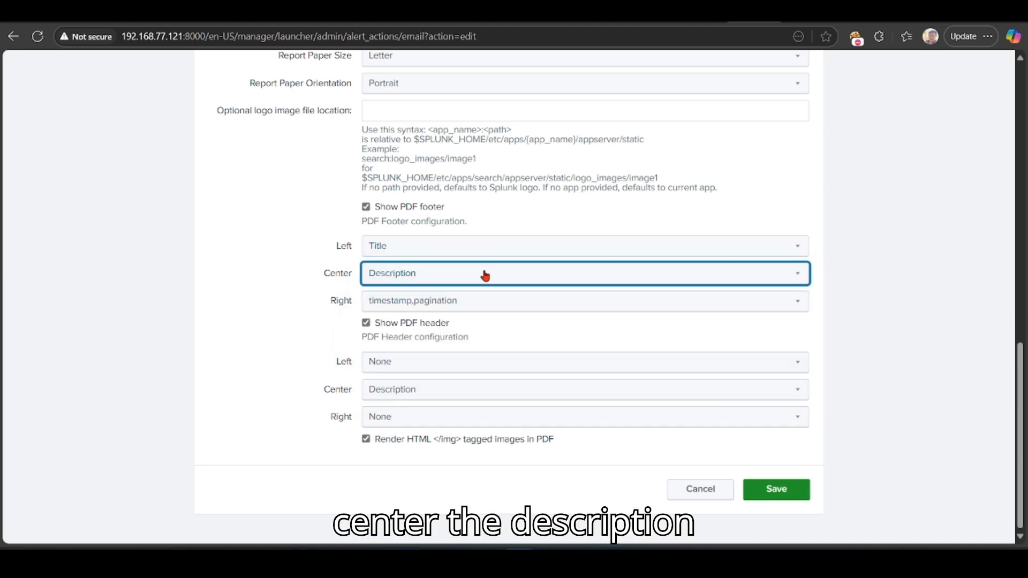
pyautogui.click(471, 305)
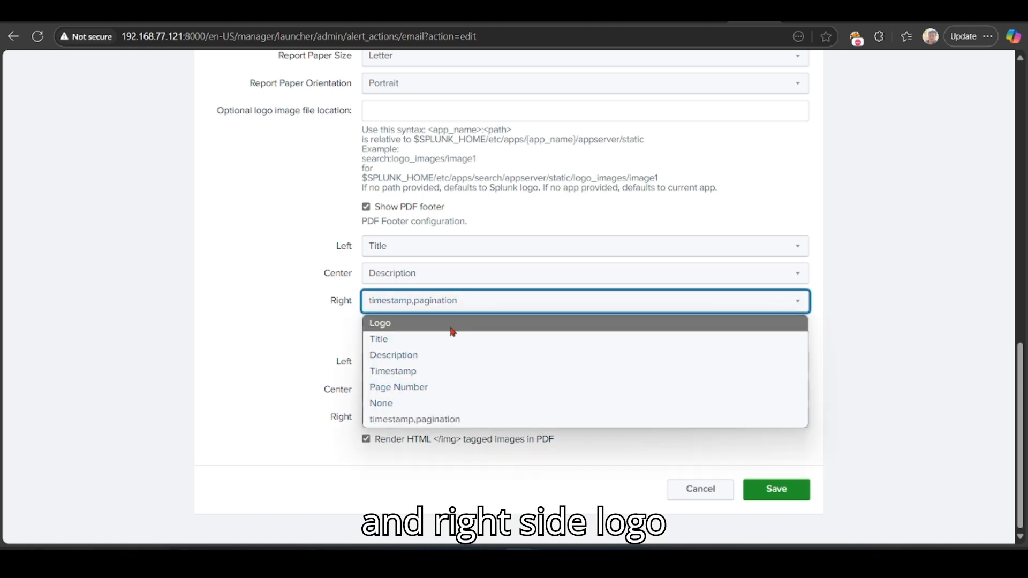
pyautogui.click(452, 328)
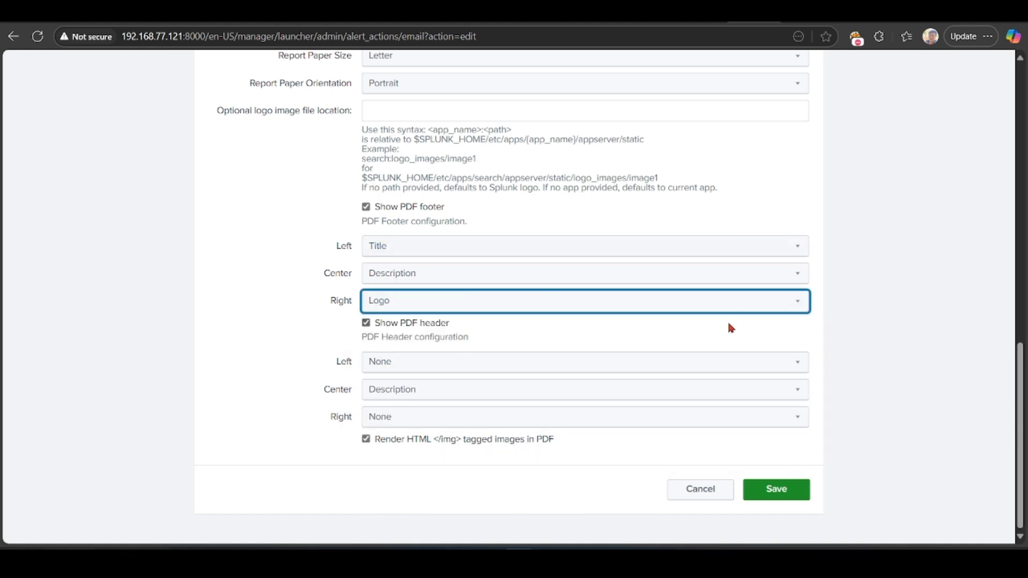
pyautogui.click(458, 360)
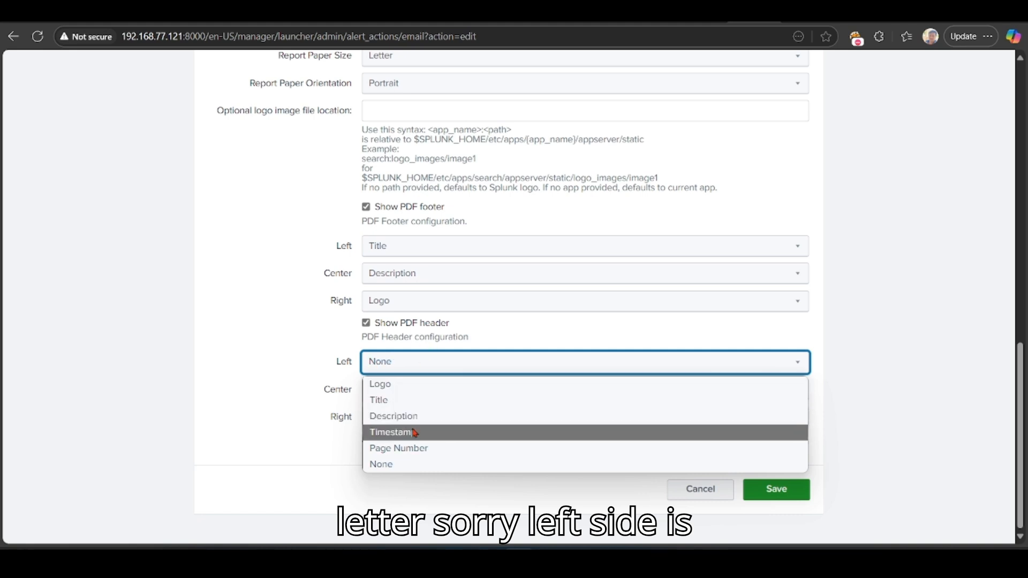
# Step: Pick Timestamp for the PDF header's left, Page Number for centre, and None on the right
pyautogui.click(426, 439)
pyautogui.click(500, 396)
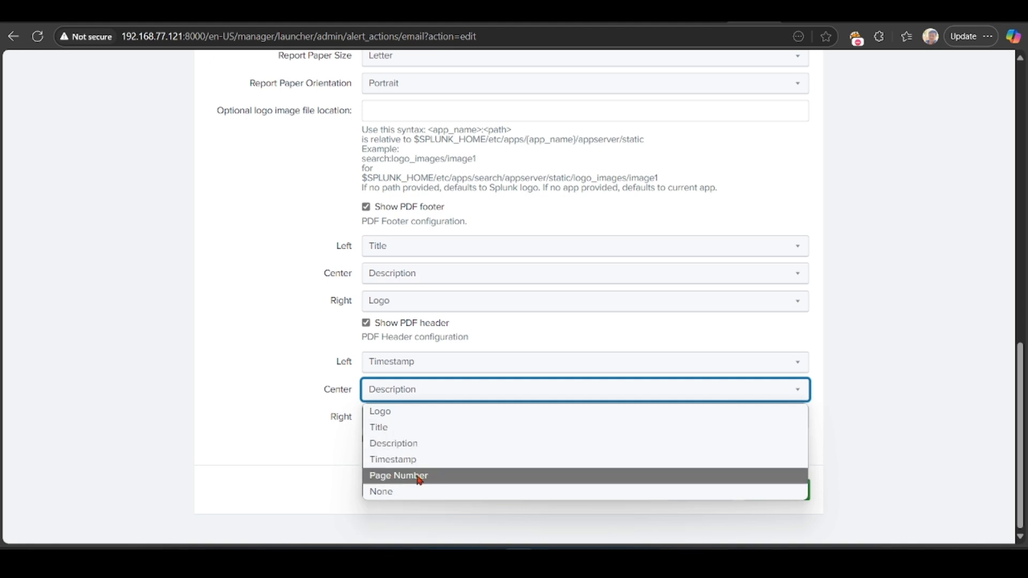
pyautogui.click(419, 478)
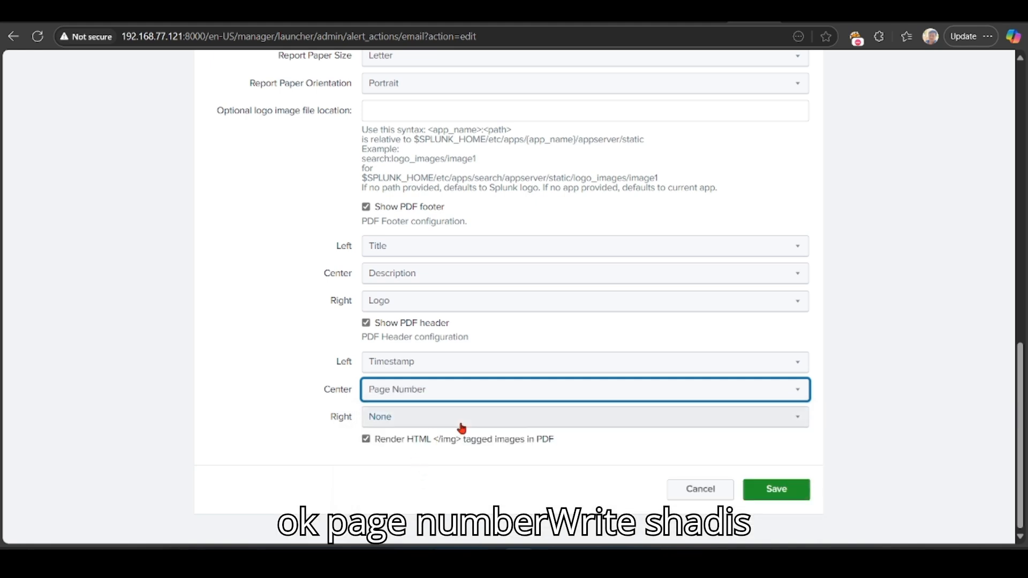
pyautogui.click(459, 423)
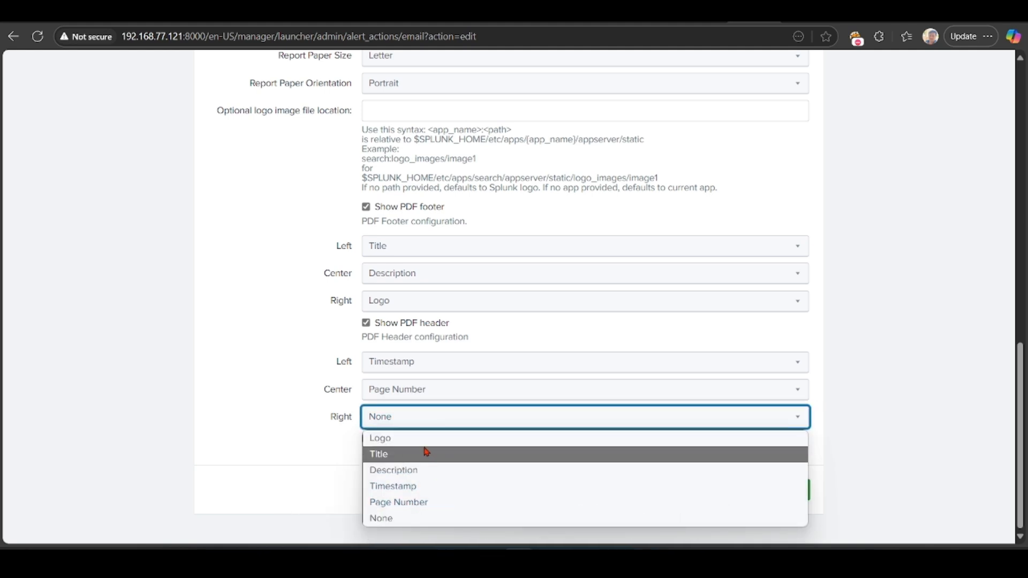
pyautogui.click(354, 478)
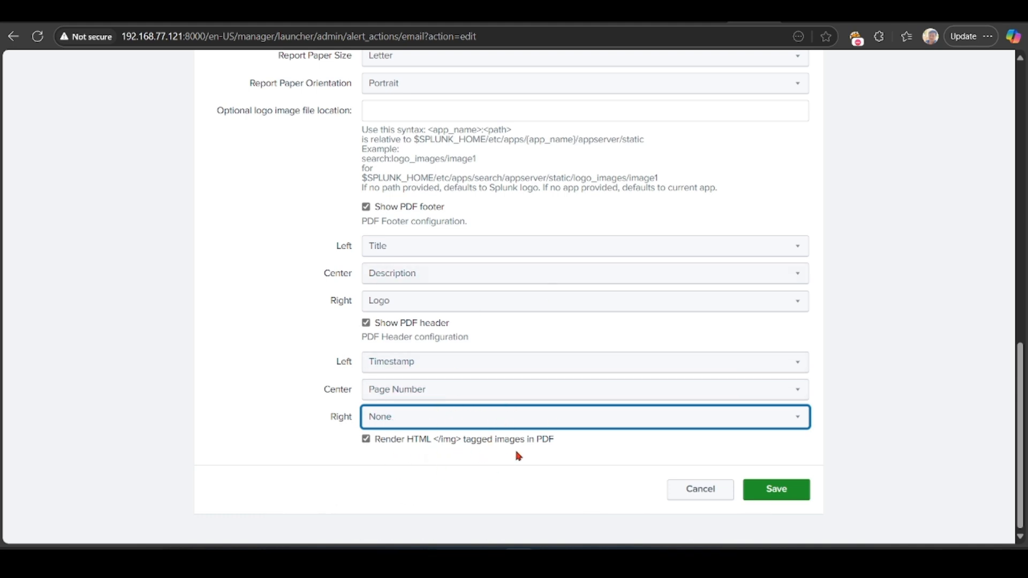
# Step: Save the email settings, which fails with a 'Passwords do not match' error
pyautogui.scroll(10, 494, 449)
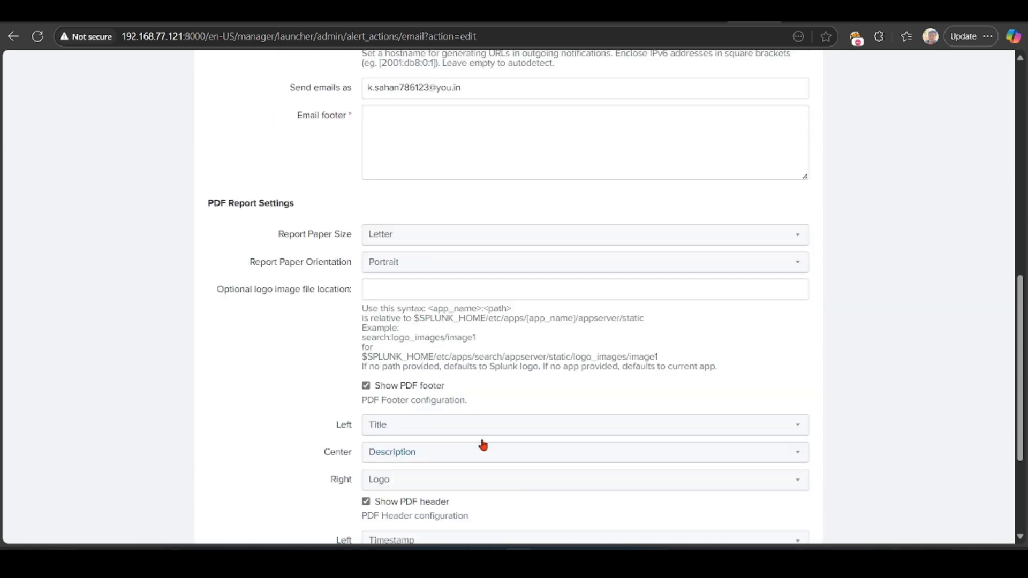
pyautogui.scroll(3, 476, 431)
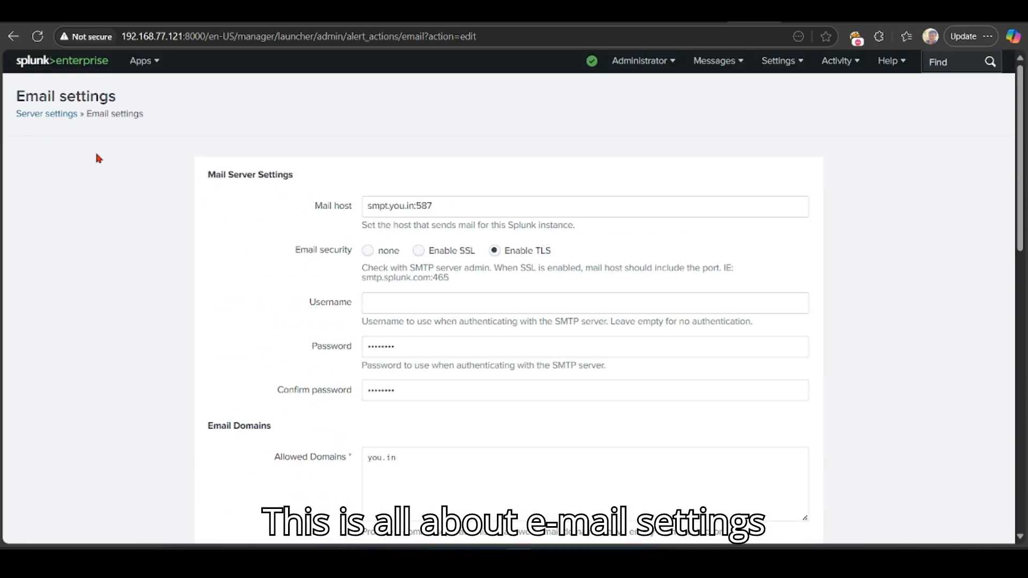
pyautogui.scroll(-15, 593, 331)
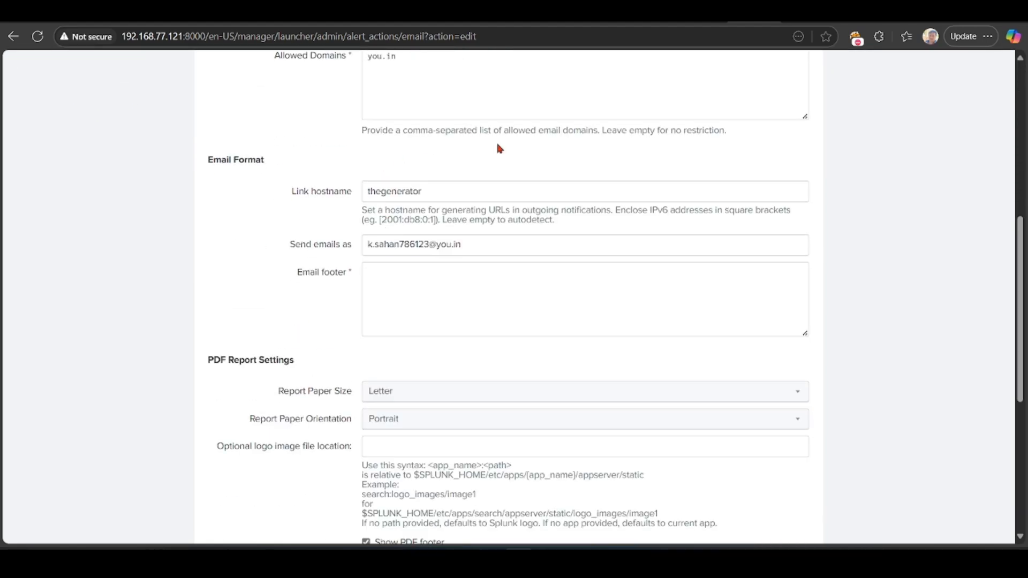
pyautogui.click(794, 490)
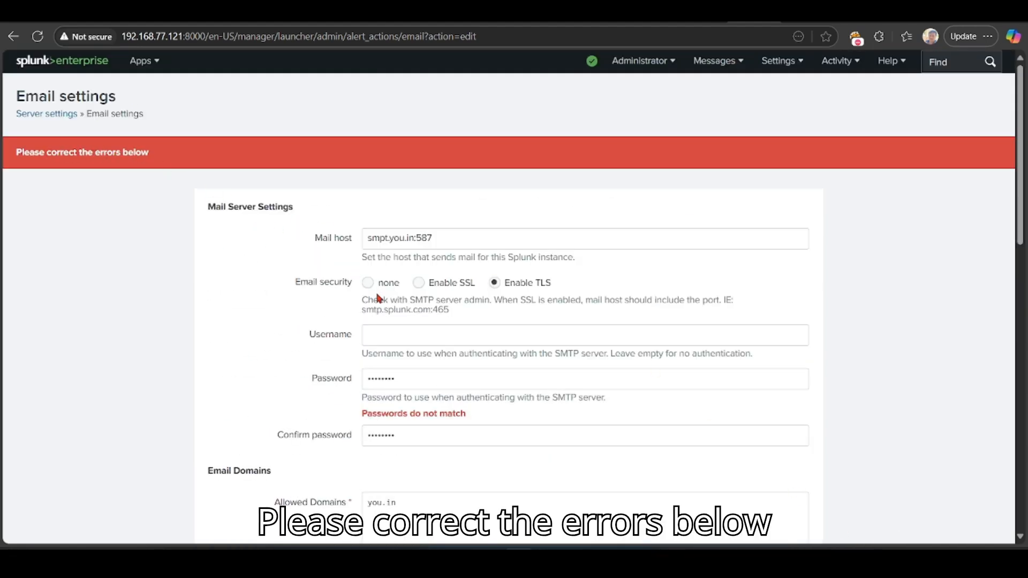
# Step: Clear the SMTP password and re-enter the password confirmation so both fields match
pyautogui.click(423, 441)
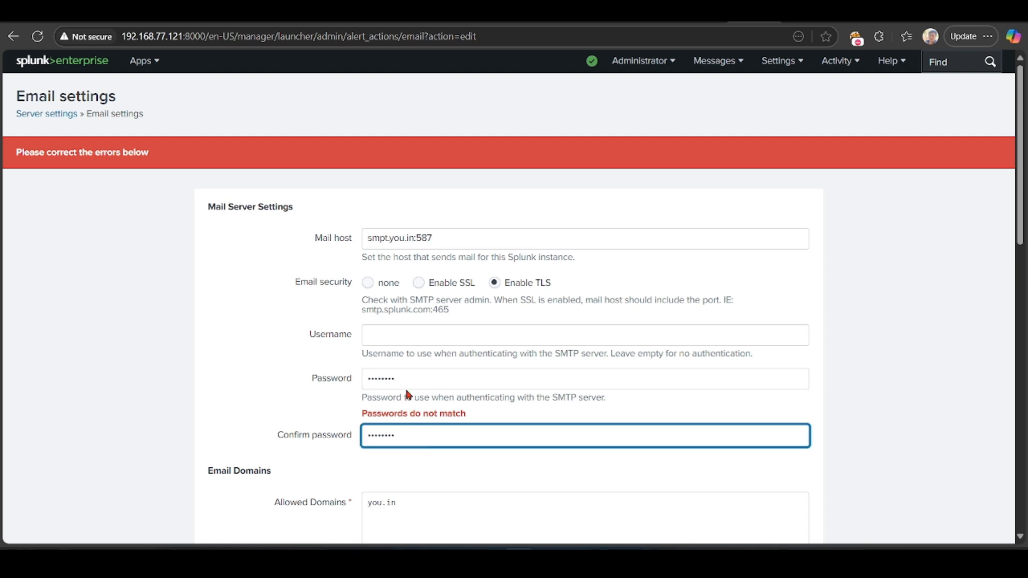
pyautogui.click(403, 380)
pyautogui.hotkey('ctrl', 'a')
pyautogui.press('BackSpace')
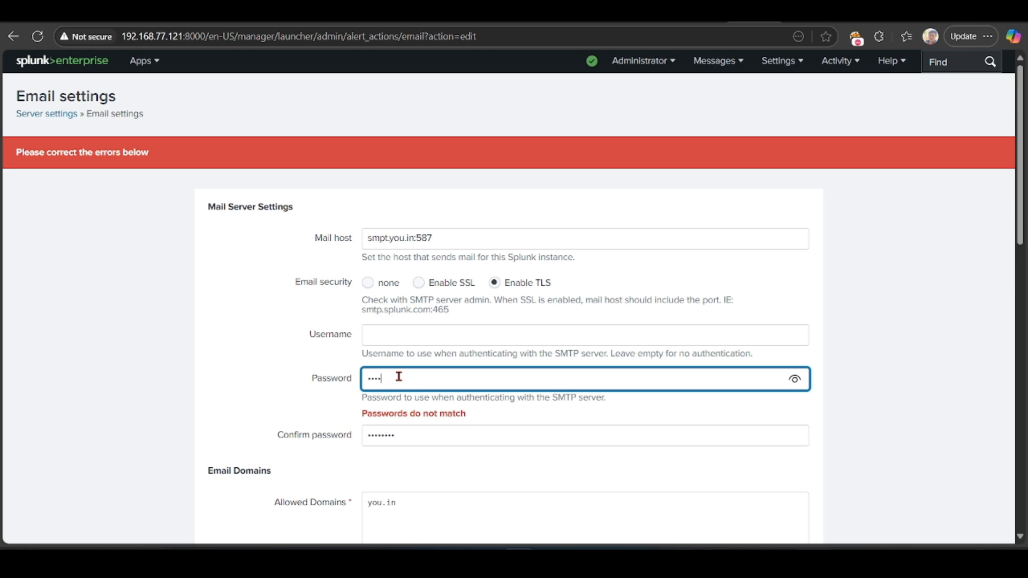
pyautogui.press('Tab')
pyautogui.write('••')
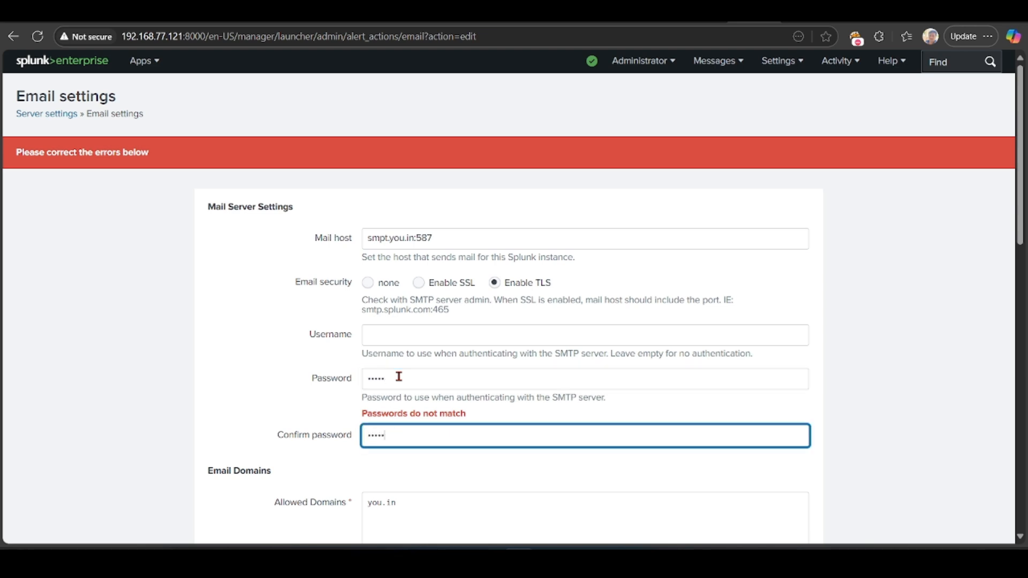
pyautogui.scroll(-15, 398, 376)
# Step: Clear 'thegenerator' from Link hostname after the 'Invalid Link hostname' error, then save the email settings
pyautogui.click(774, 489)
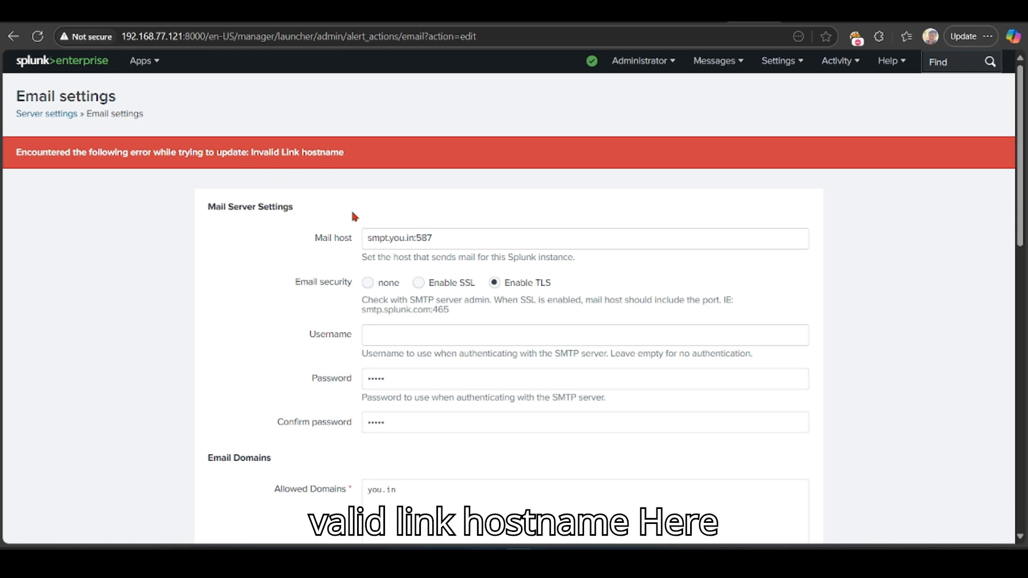
pyautogui.scroll(-7, 439, 369)
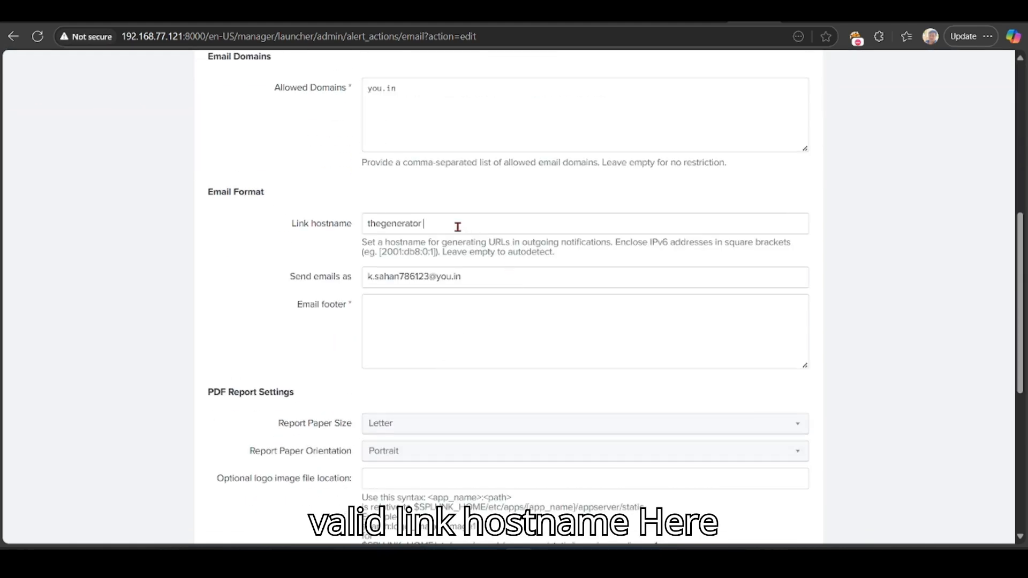
pyautogui.moveTo(459, 226); pyautogui.dragTo(353, 223)
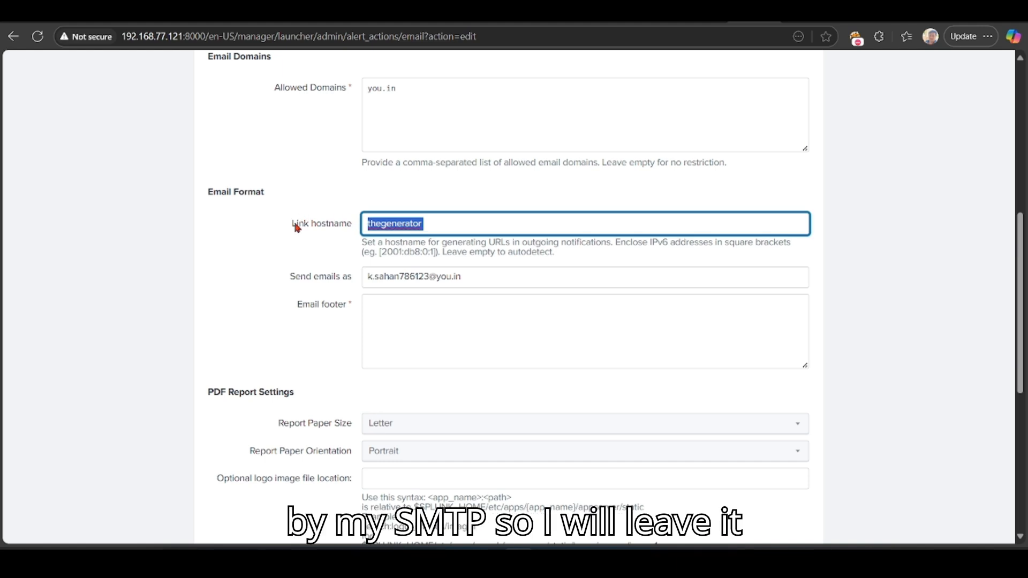
pyautogui.press('BackSpace')
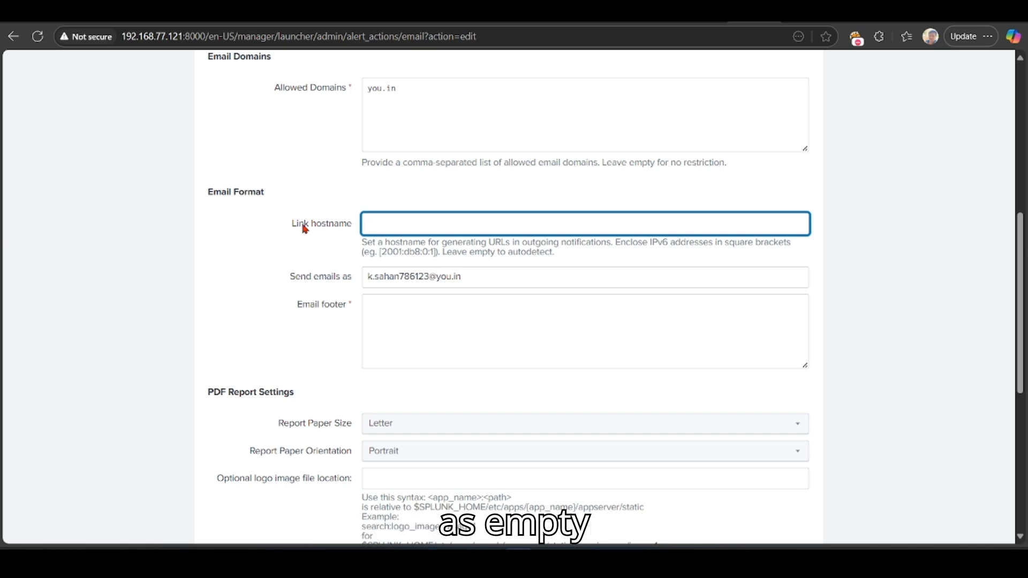
pyautogui.scroll(-7, 187, 351)
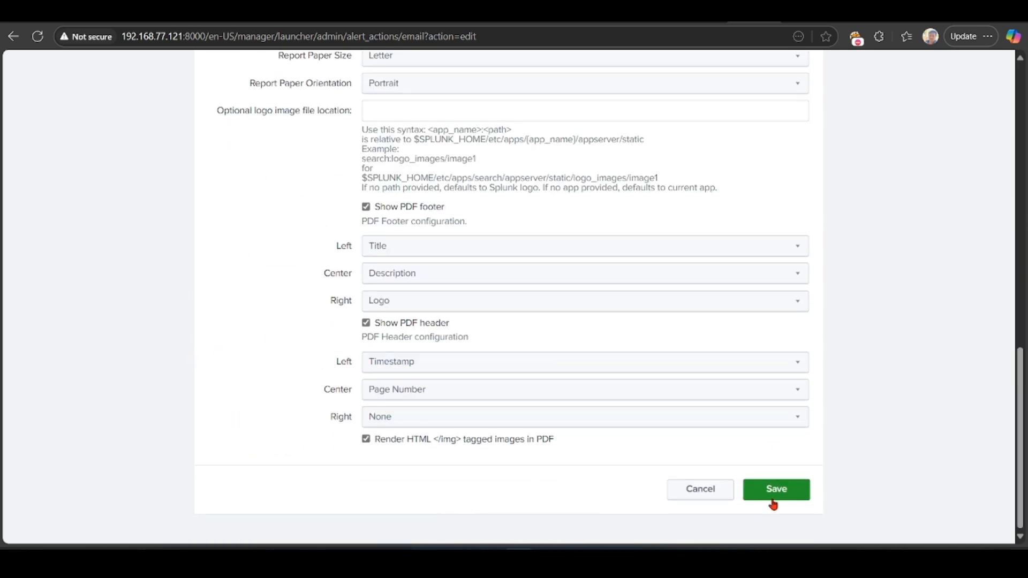
pyautogui.click(775, 490)
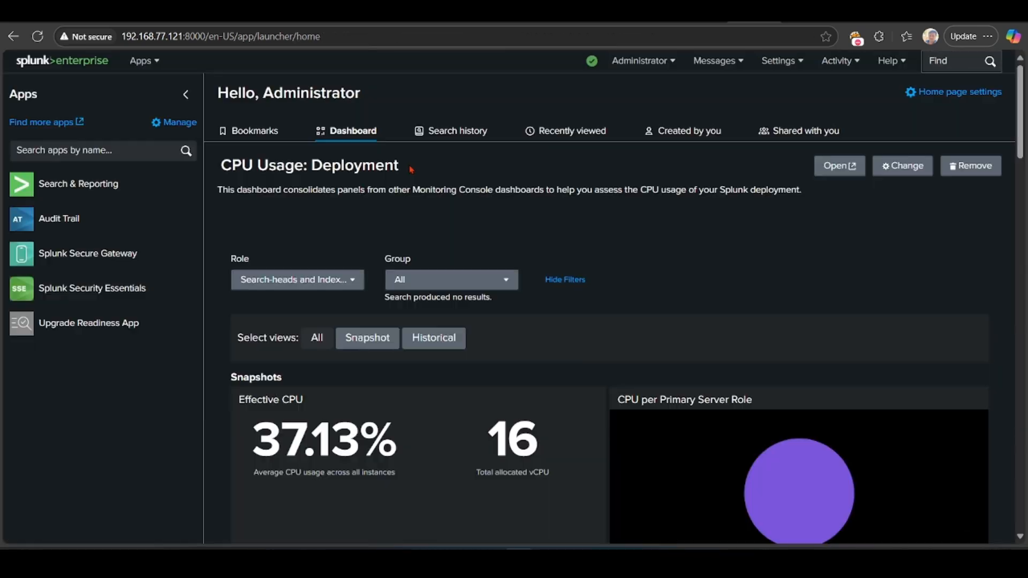